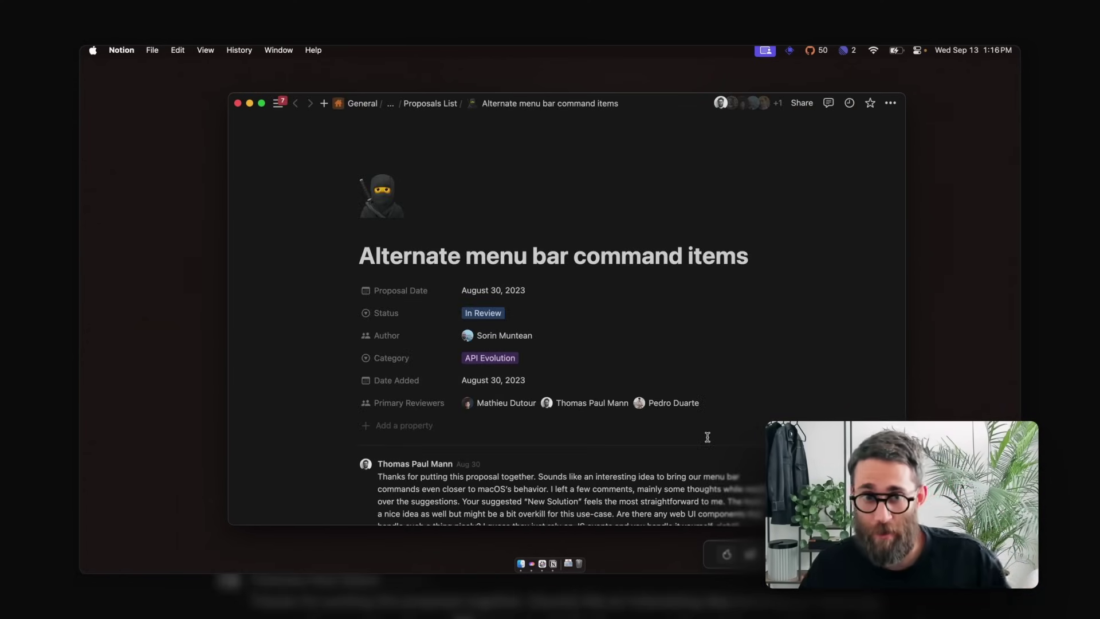
- Bring the Arc window with the Raycast website in front of the Notion proposal page with ⌥A
scroll(707, 437, down, 1)
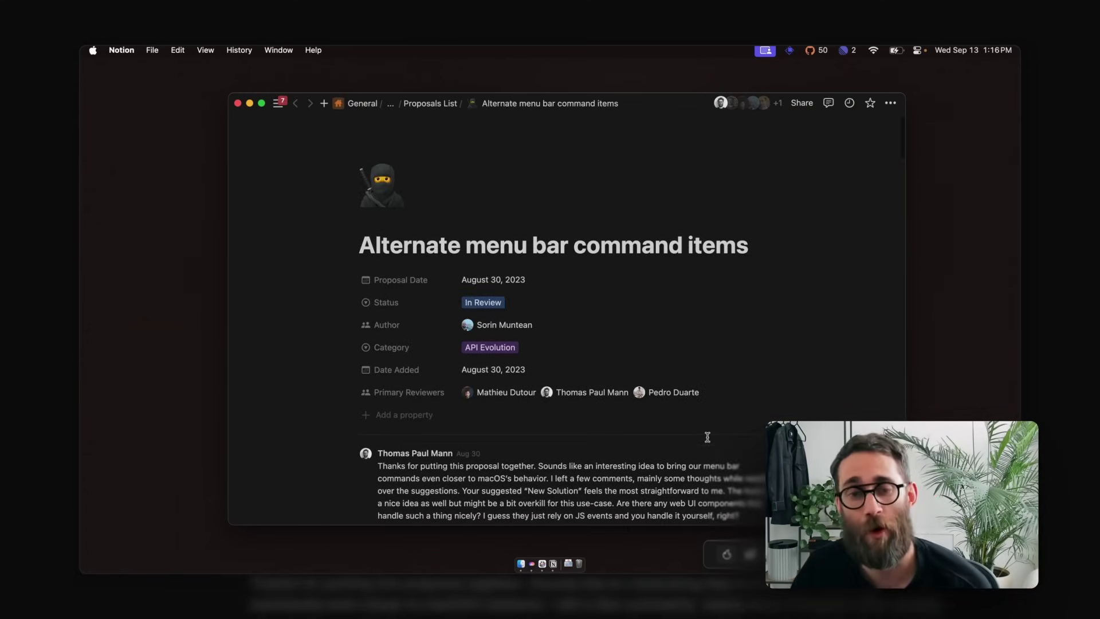
scroll(708, 437, up, 1)
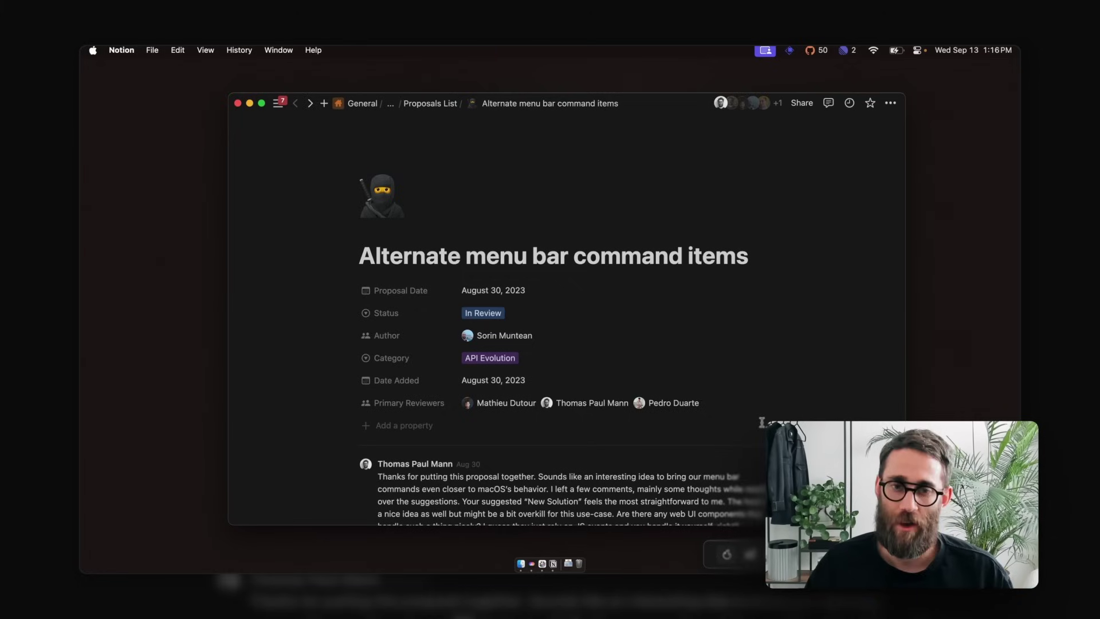
key(alt+a)
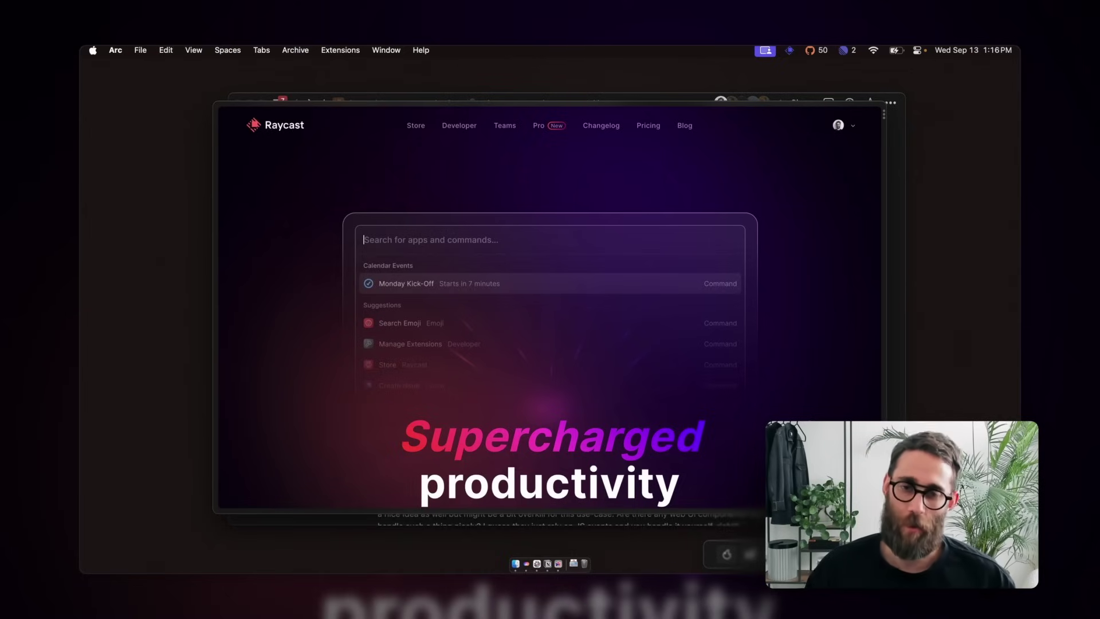
- Tile Arc to the left half and Notion to the right, then center and maximize Arc
key(ctrl+alt+Left)
click(779, 411)
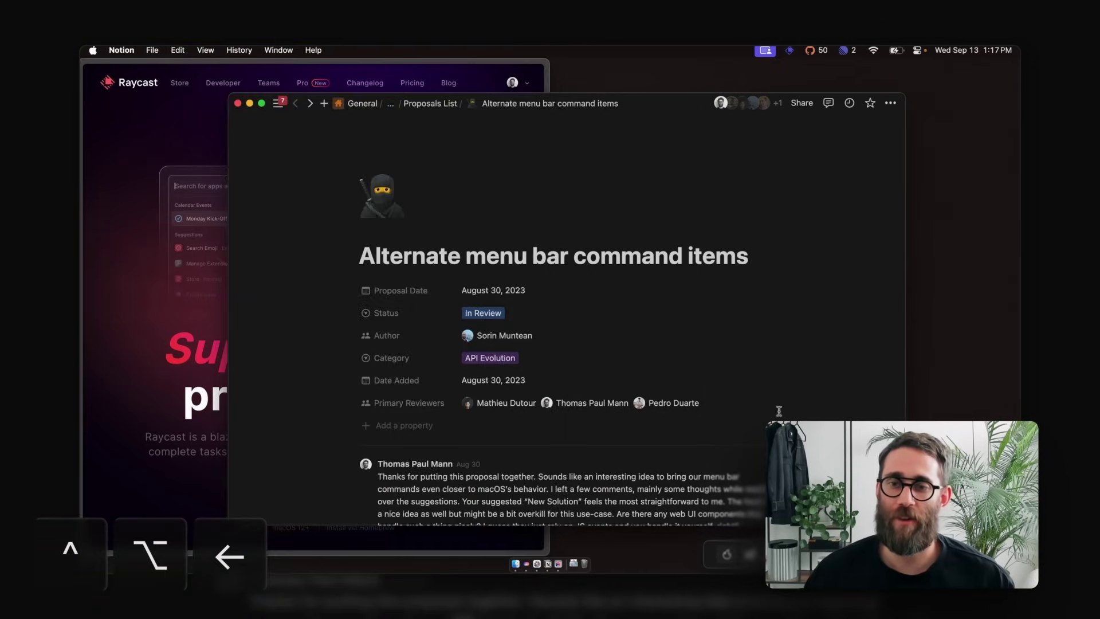
key(ctrl+alt+Right)
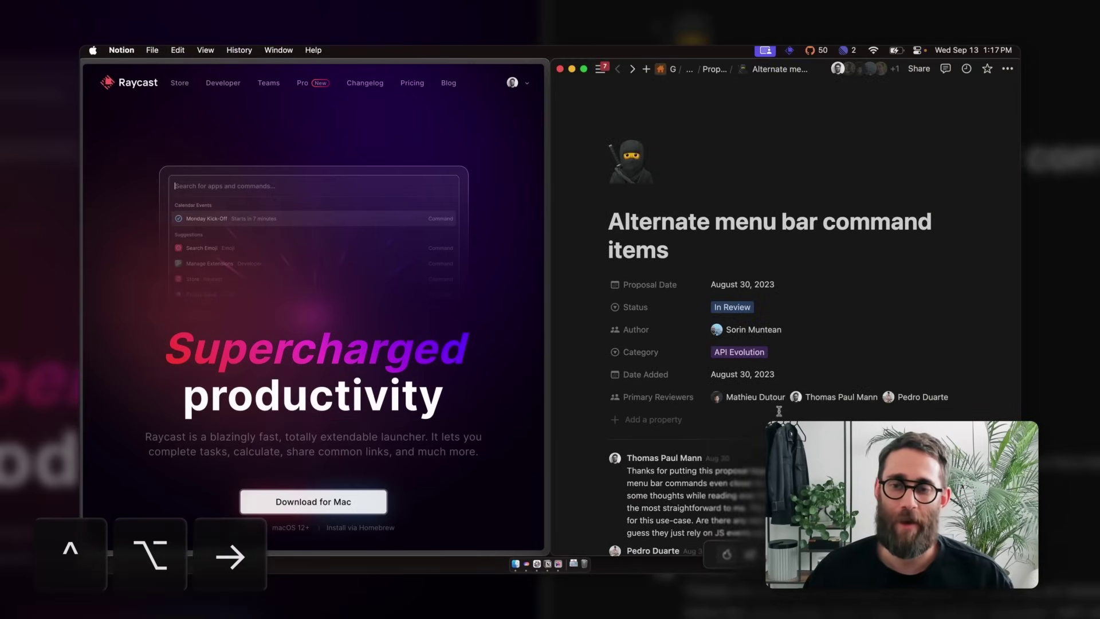
click(485, 425)
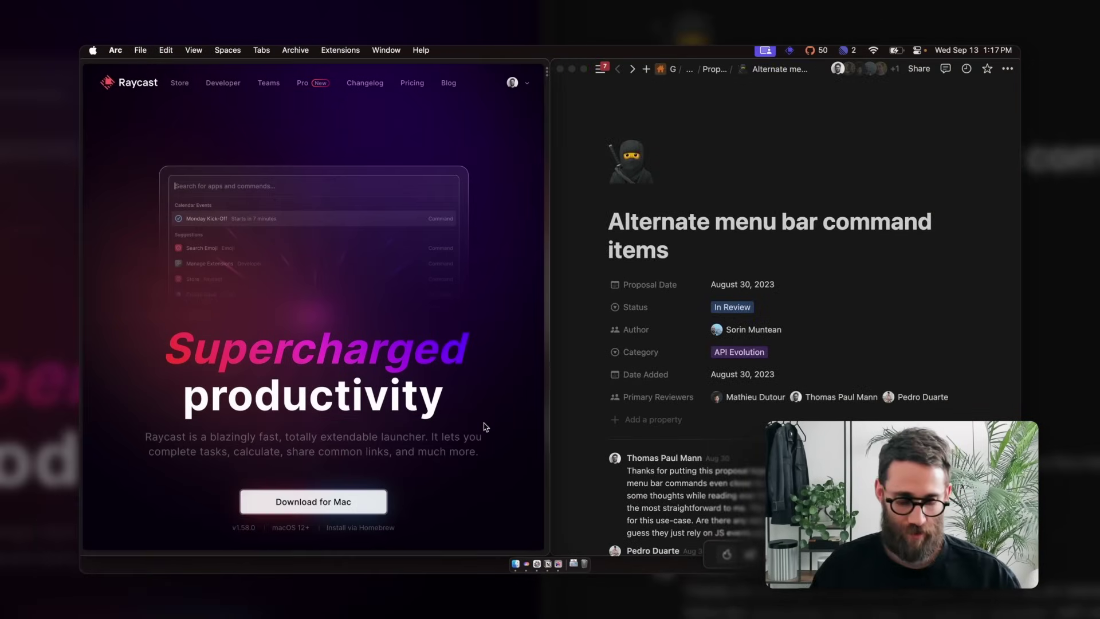
key(ctrl+alt+c)
key(ctrl+alt+Return)
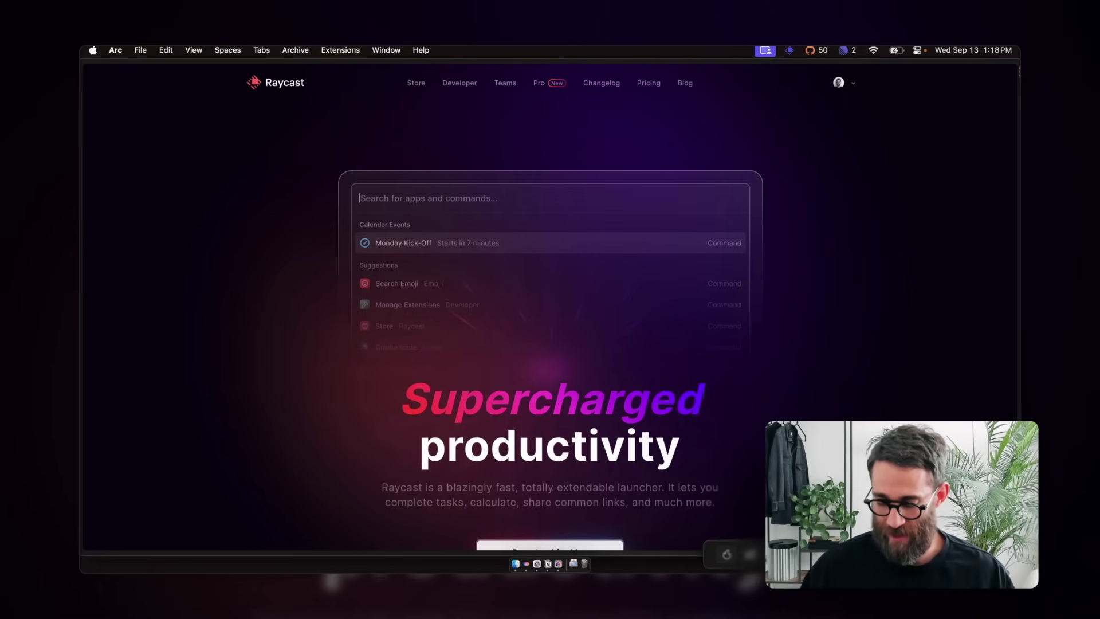
- Move the Arc window through left, right, top and bottom half-screen layouts
key(ctrl+alt+Left)
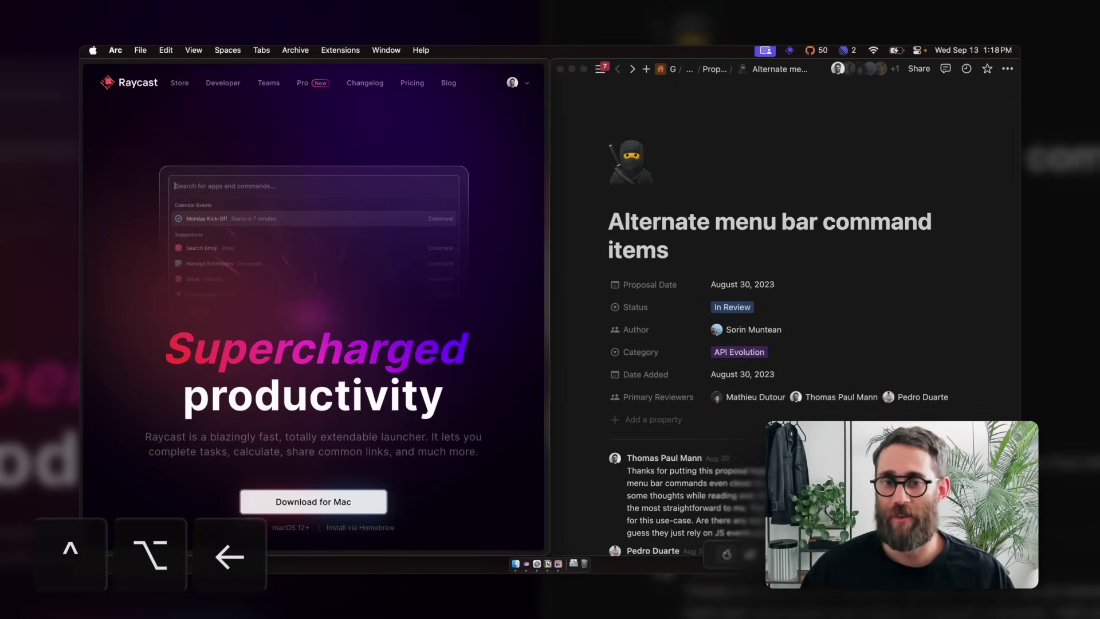
key(ctrl+alt+Right)
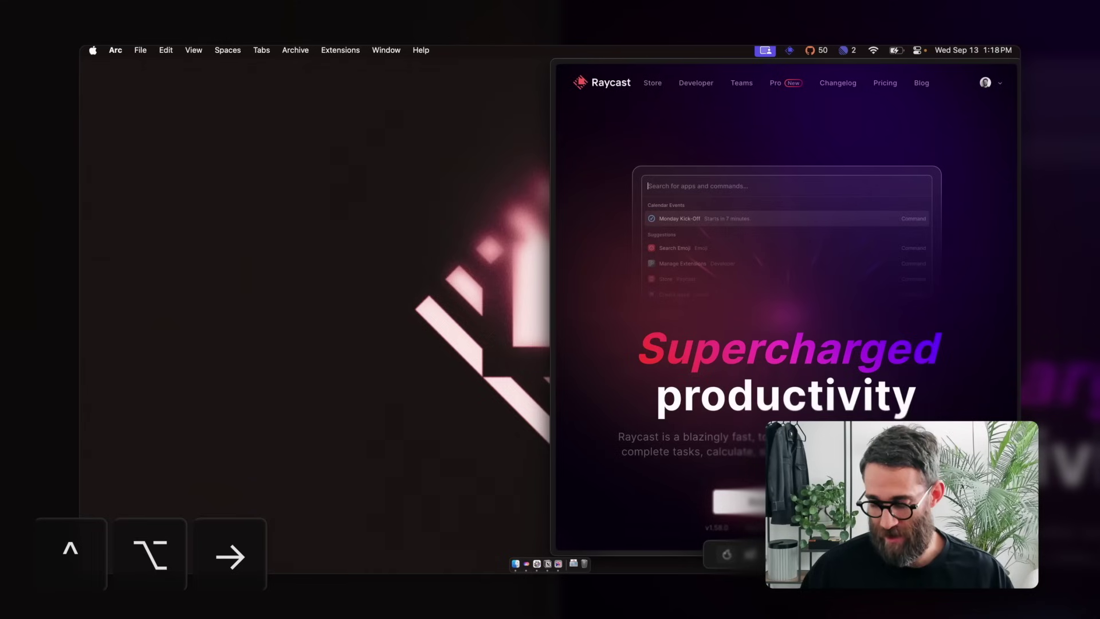
key(ctrl+alt+Up)
key(ctrl+alt+Down)
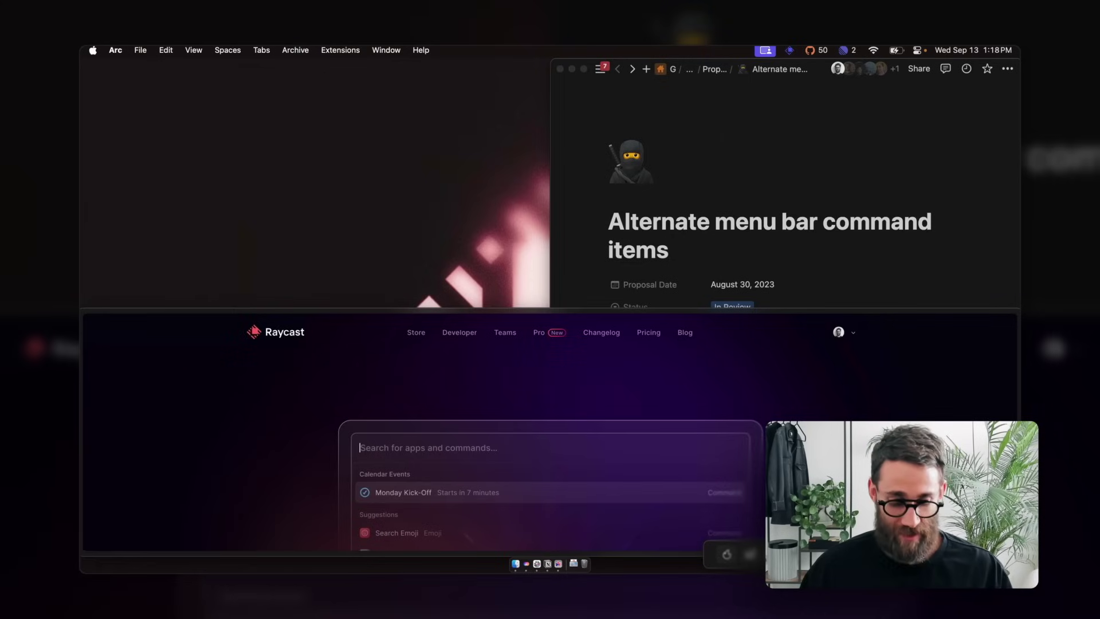
- Center and maximize Arc, then shrink it two steps with ⌃⌥=
key(ctrl+alt+c)
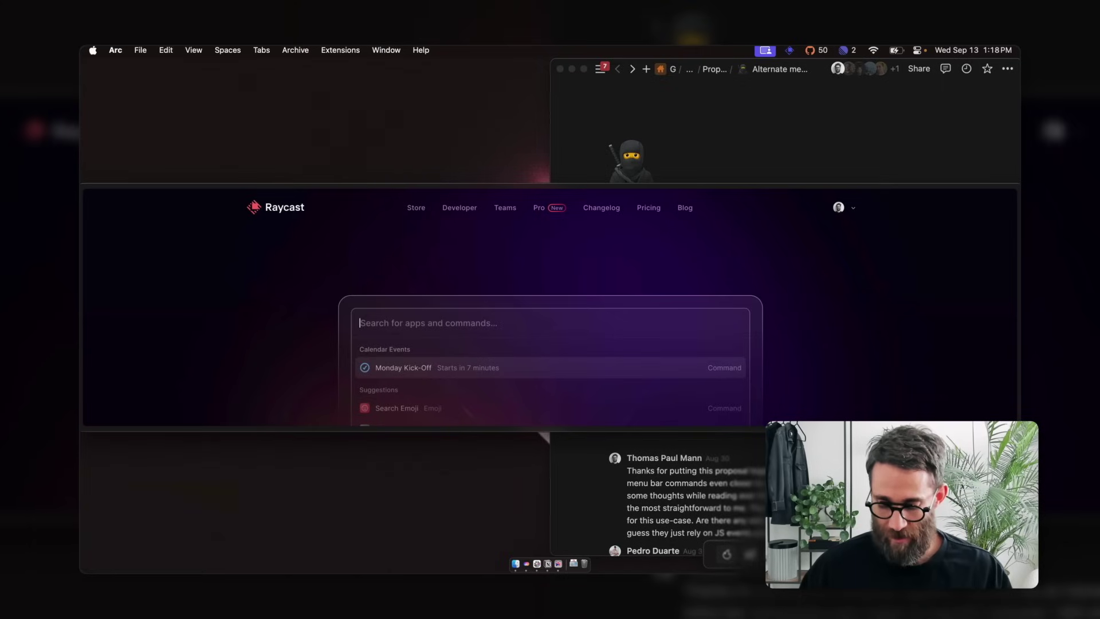
key(ctrl+alt+Return)
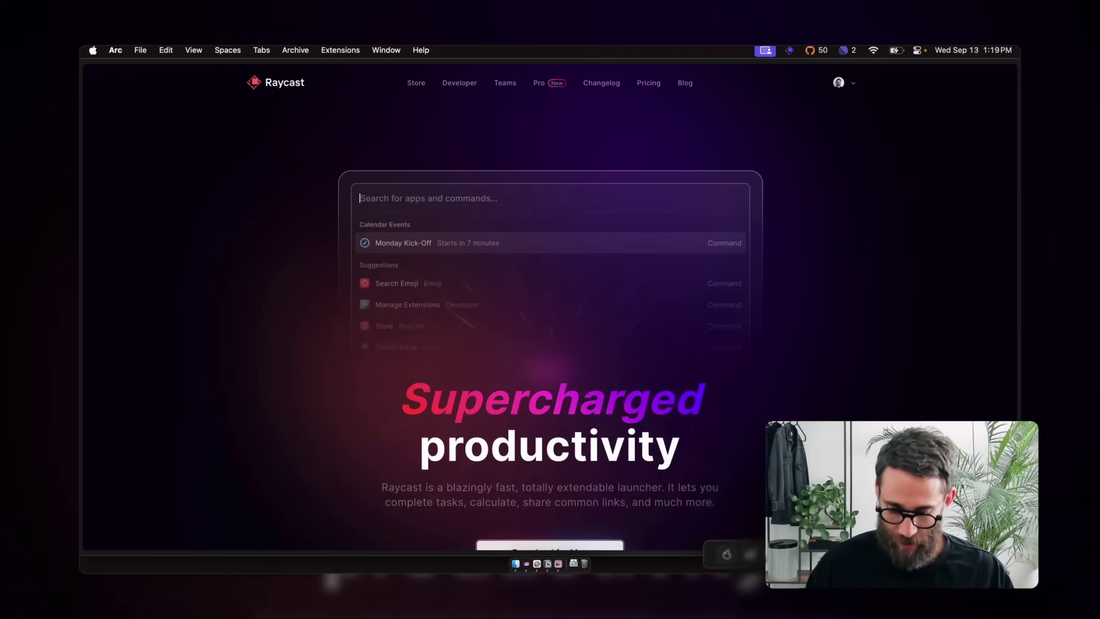
key(ctrl+alt+equal)
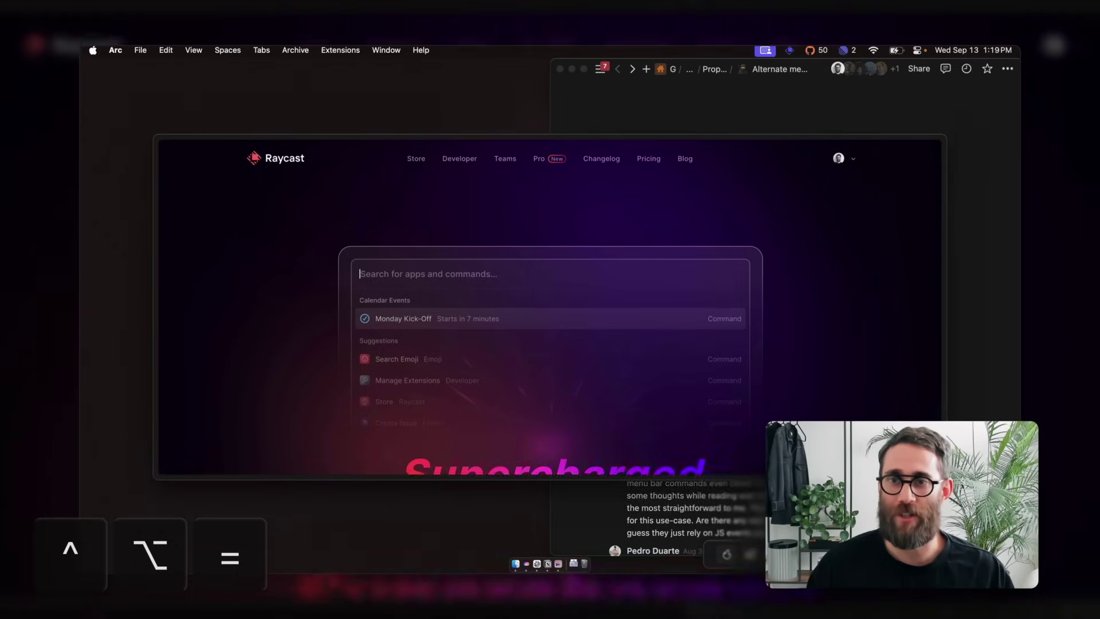
key(ctrl+alt+equal)
key(ctrl+alt+equal)
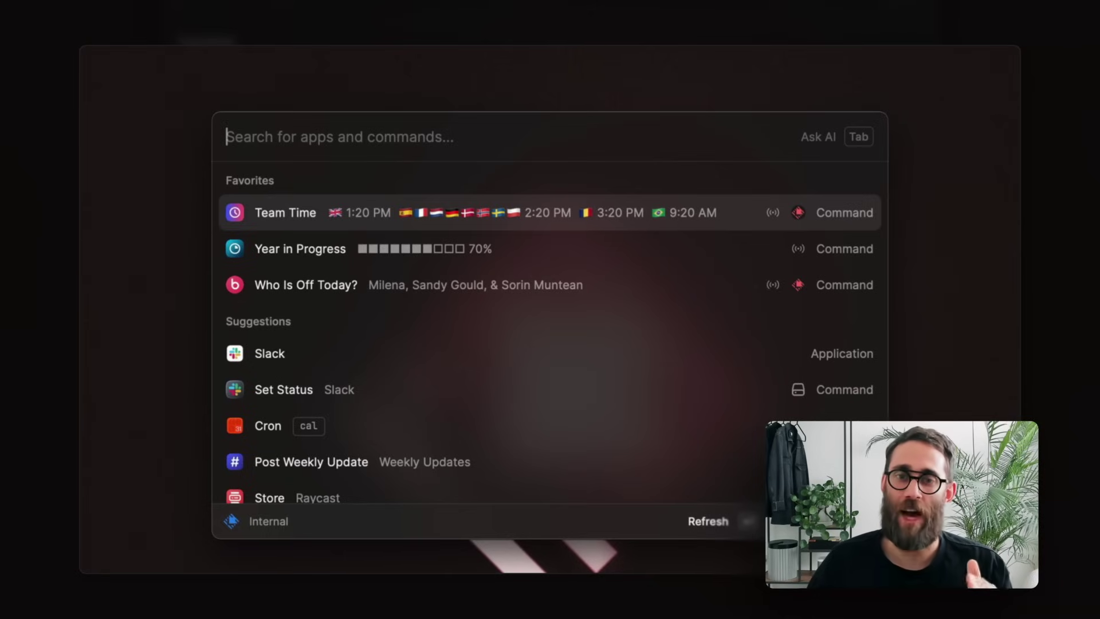
key(Down)
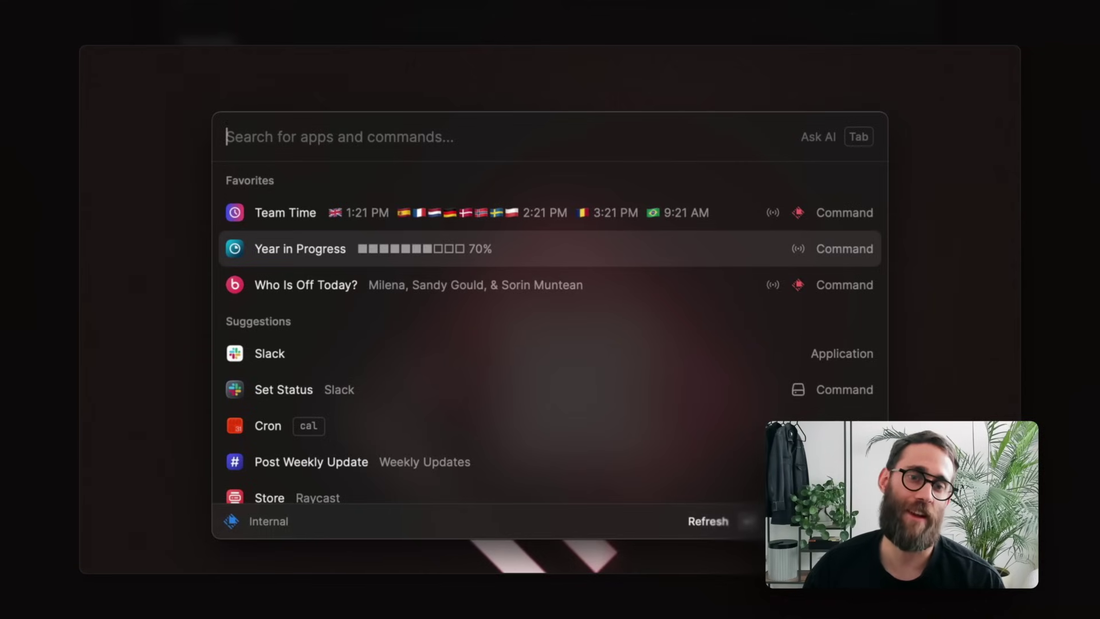
key(Down)
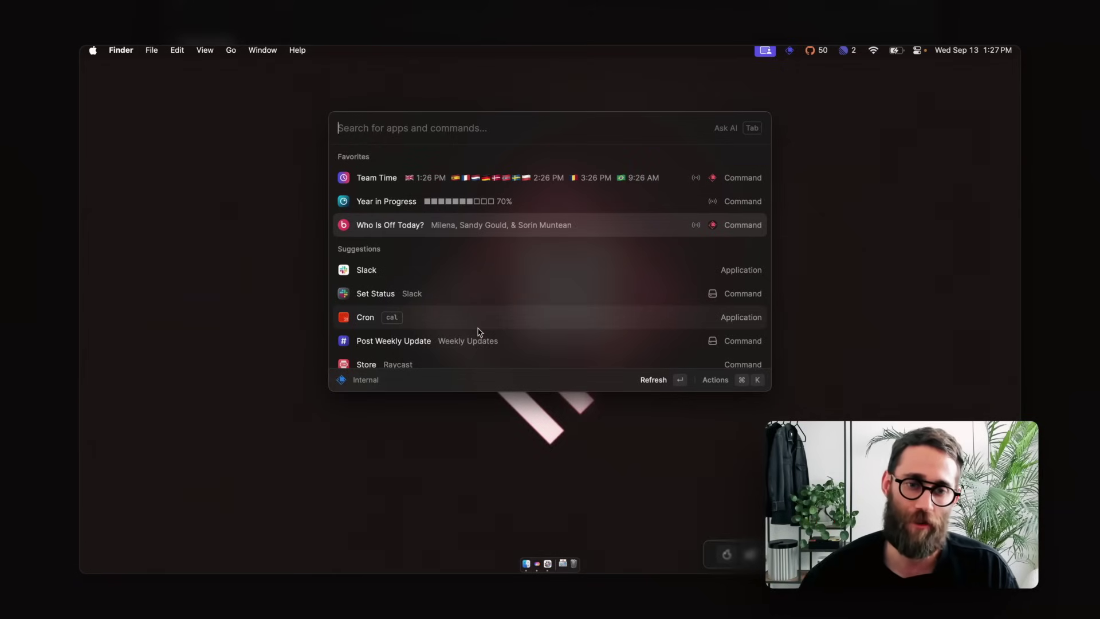
- Step through the Post Weekly Update form fields, exit it, and open the v1.59.0-alpha.4 menu
key(Down)
key(Down)
key(Down)
key(Down)
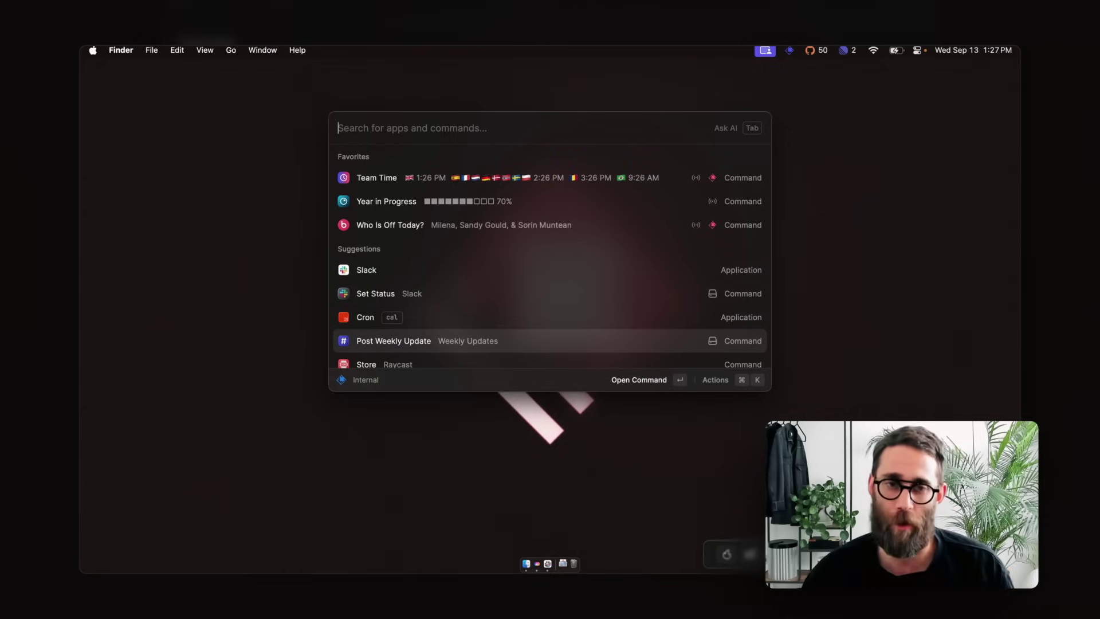
key(Return)
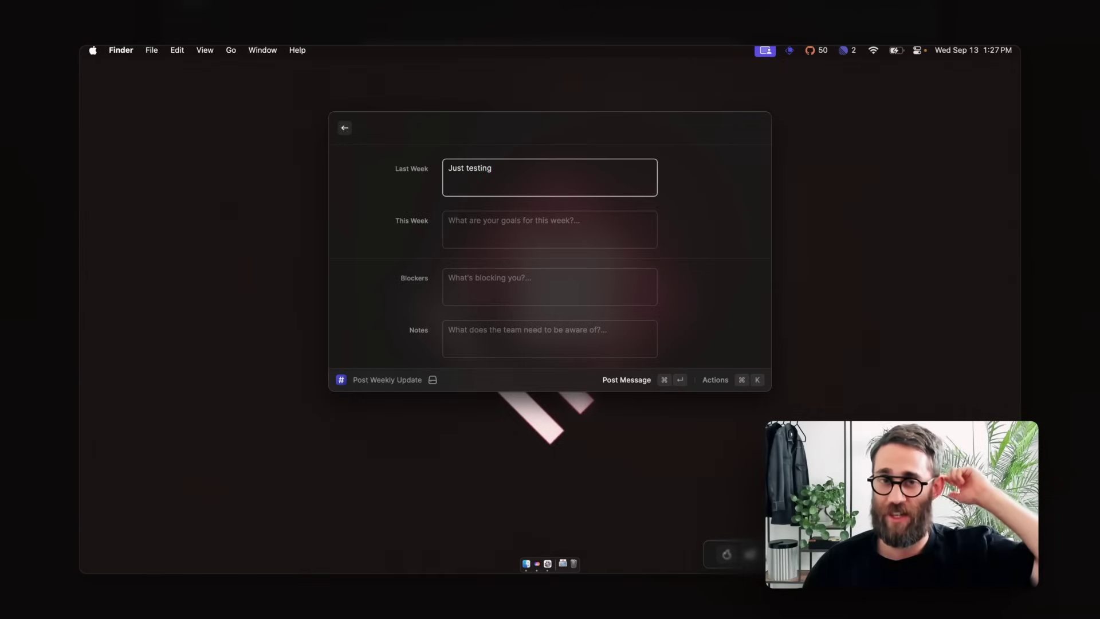
key(Tab)
key(Tab)
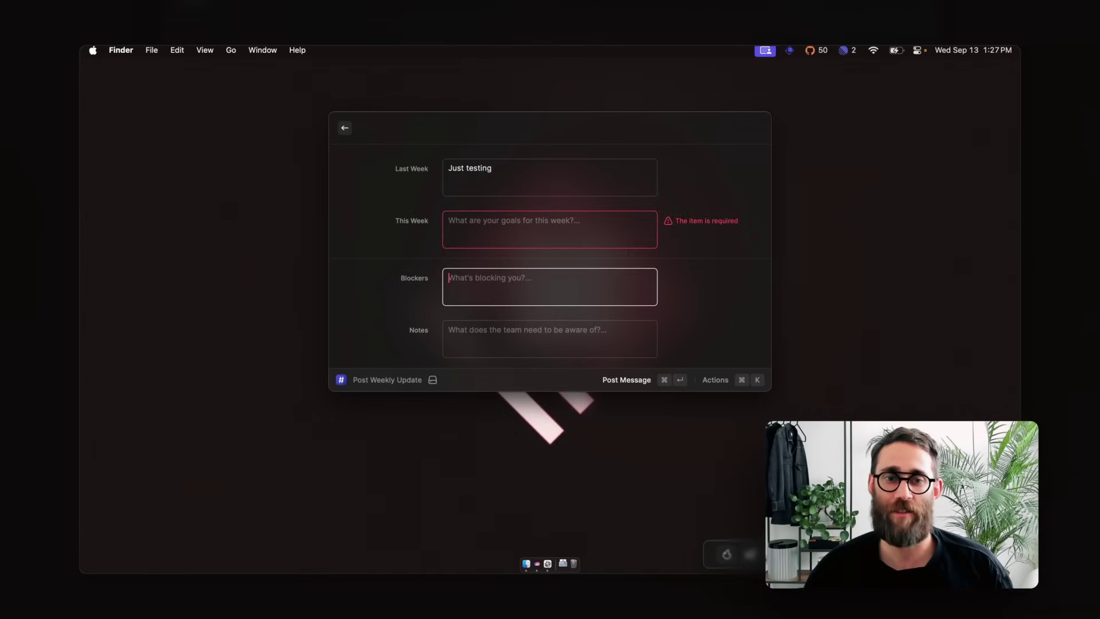
click(449, 221)
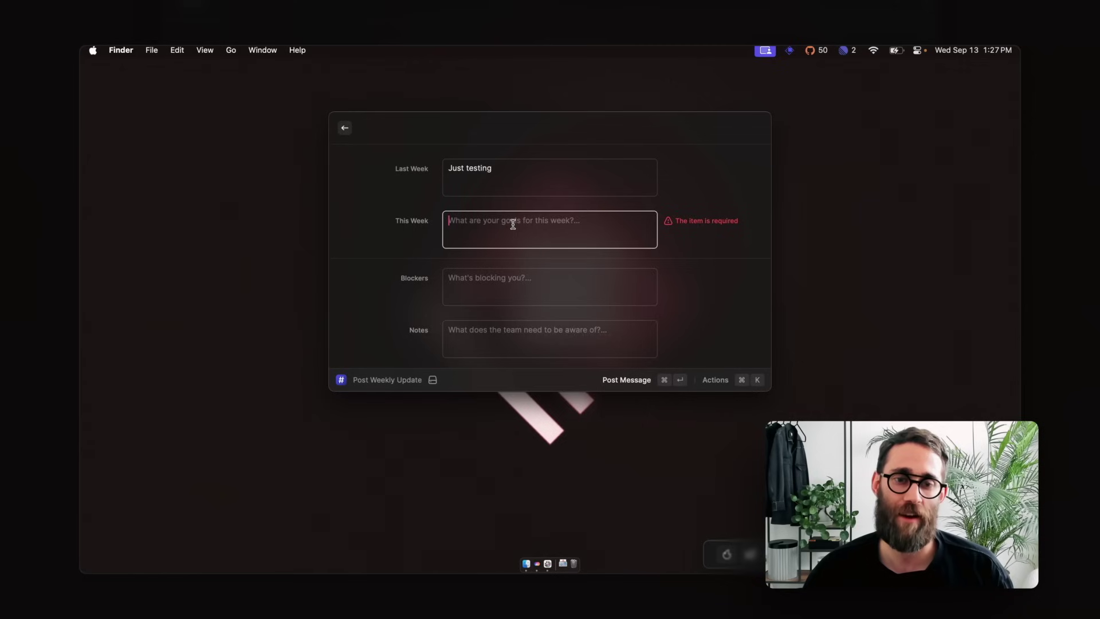
key(Escape)
click(355, 380)
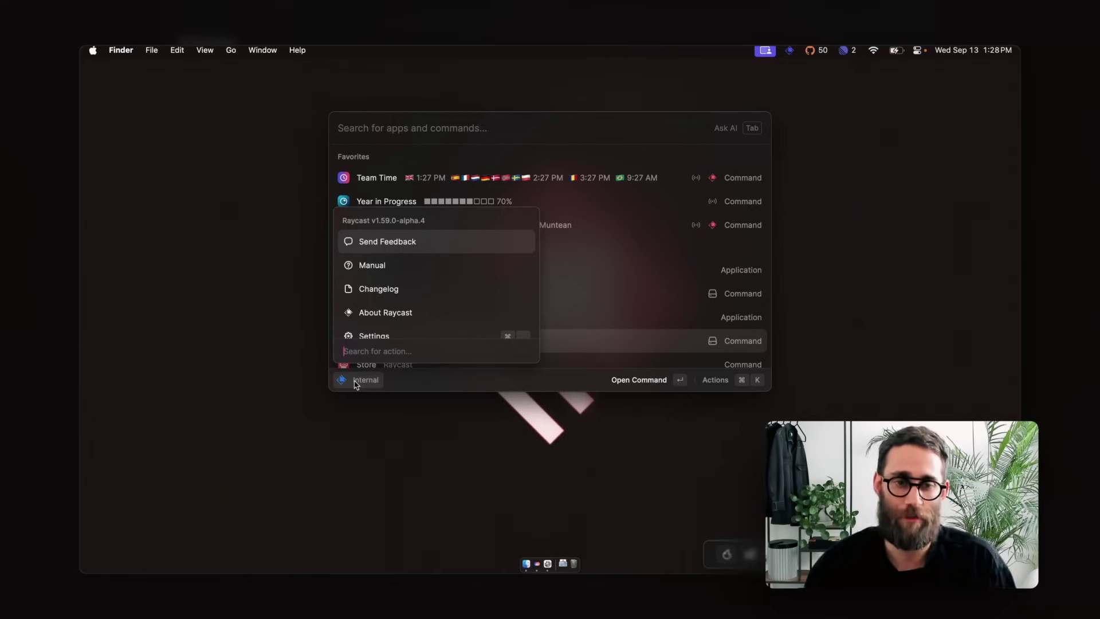
- Launch Open Camera from a 'camera' search to see the live preview, then close it
key(Escape)
text(cam)
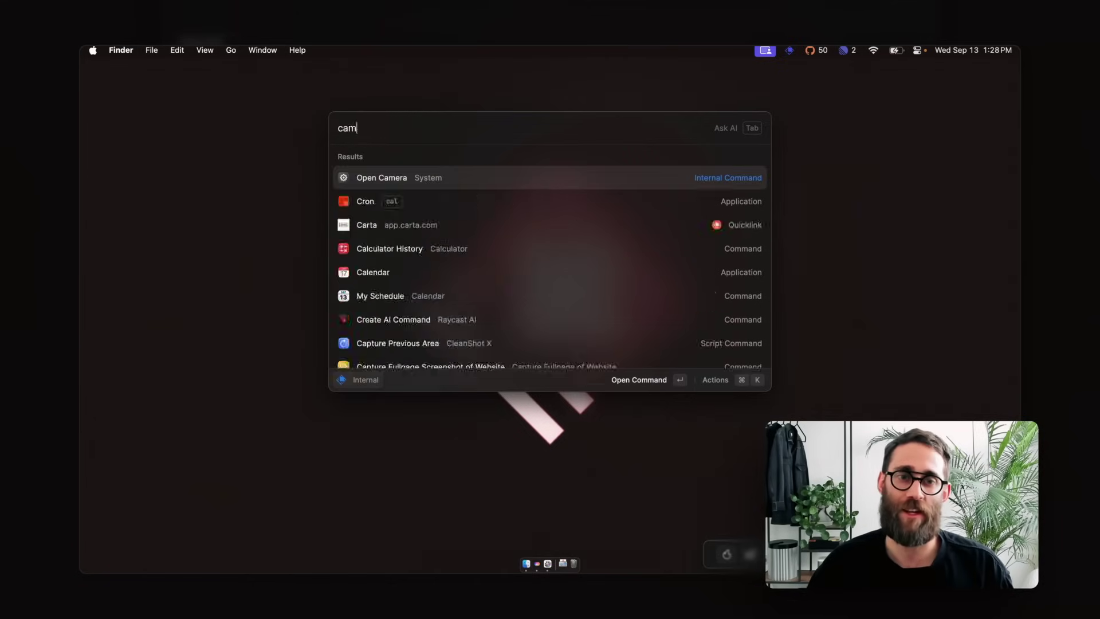
text(era)
key(Return)
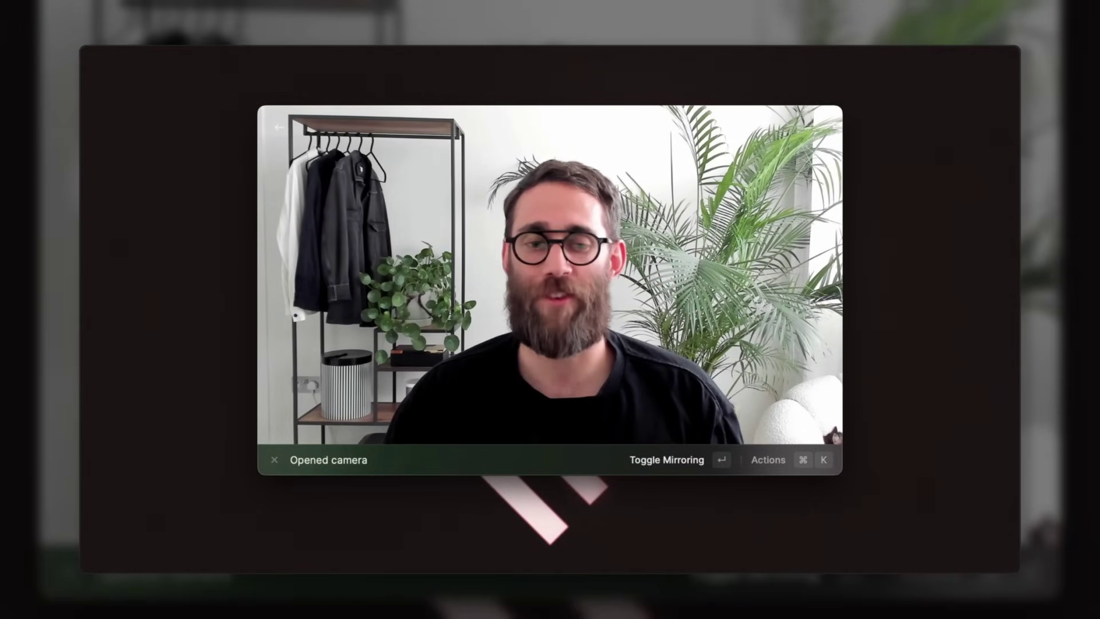
key(Escape)
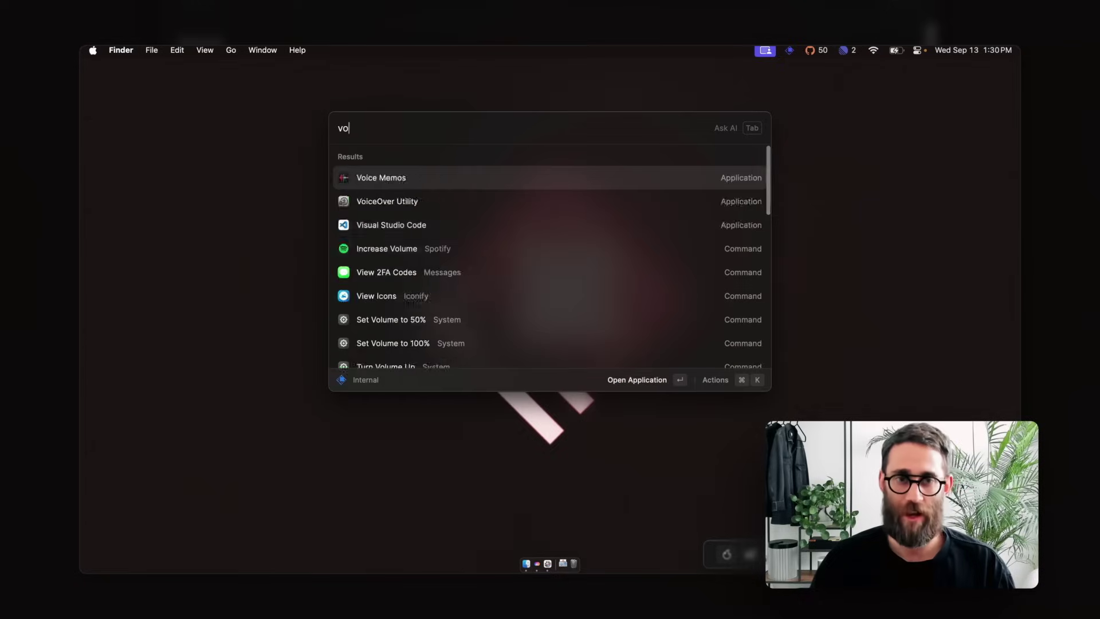
- Raise then lower the system volume with ⌥⇧↑/⌥⇧↓, then search 'lock' to find Lock Screen
text(ume up)
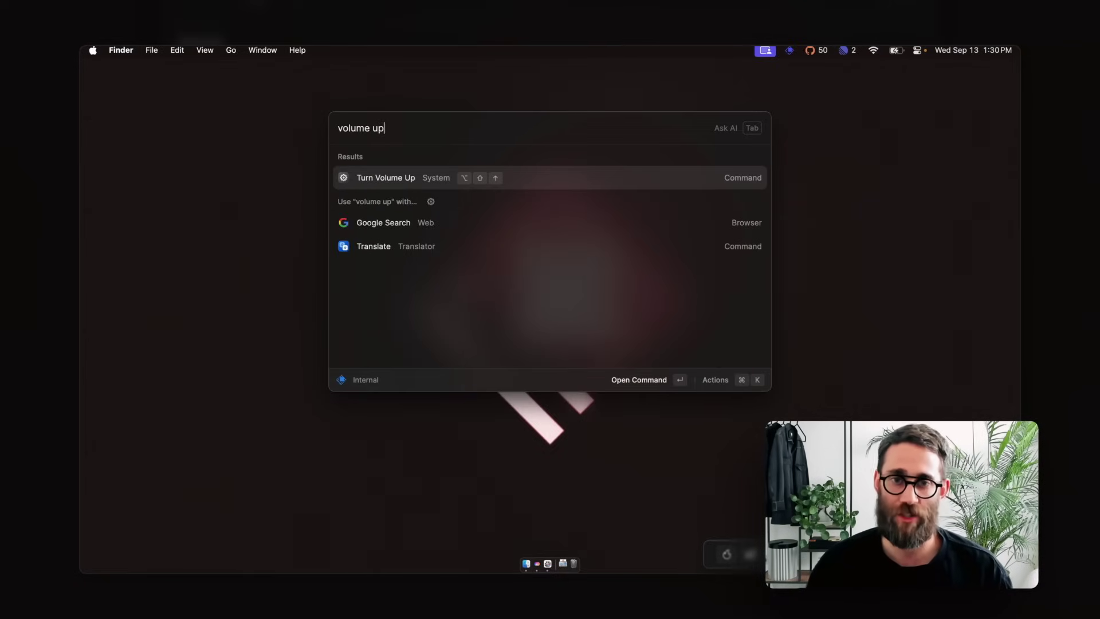
key(alt+shift+Up)
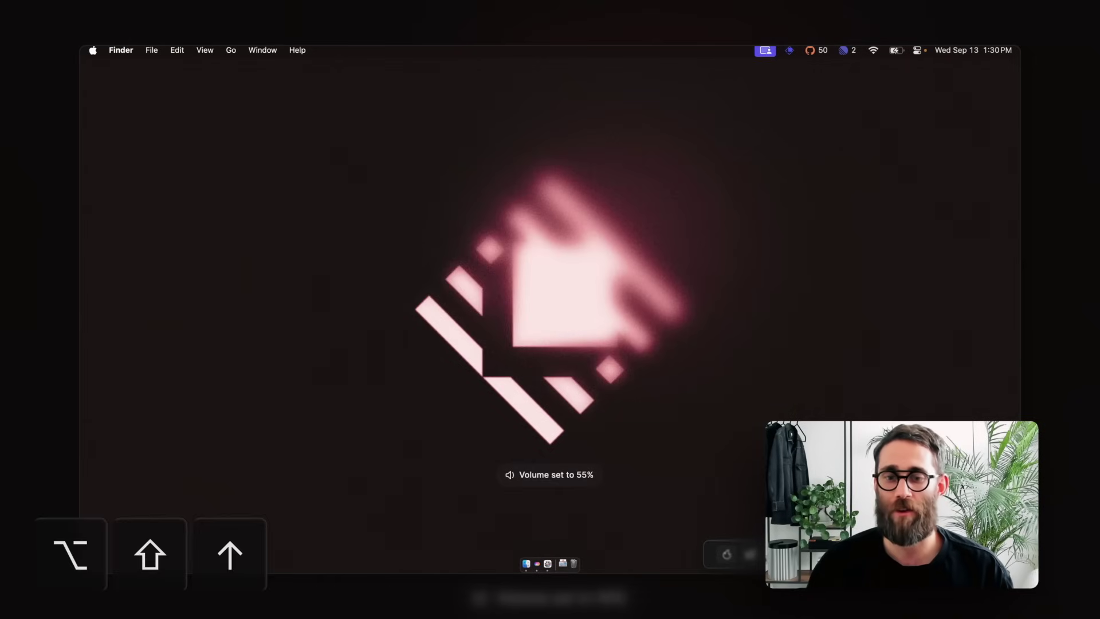
key(alt+shift+Down)
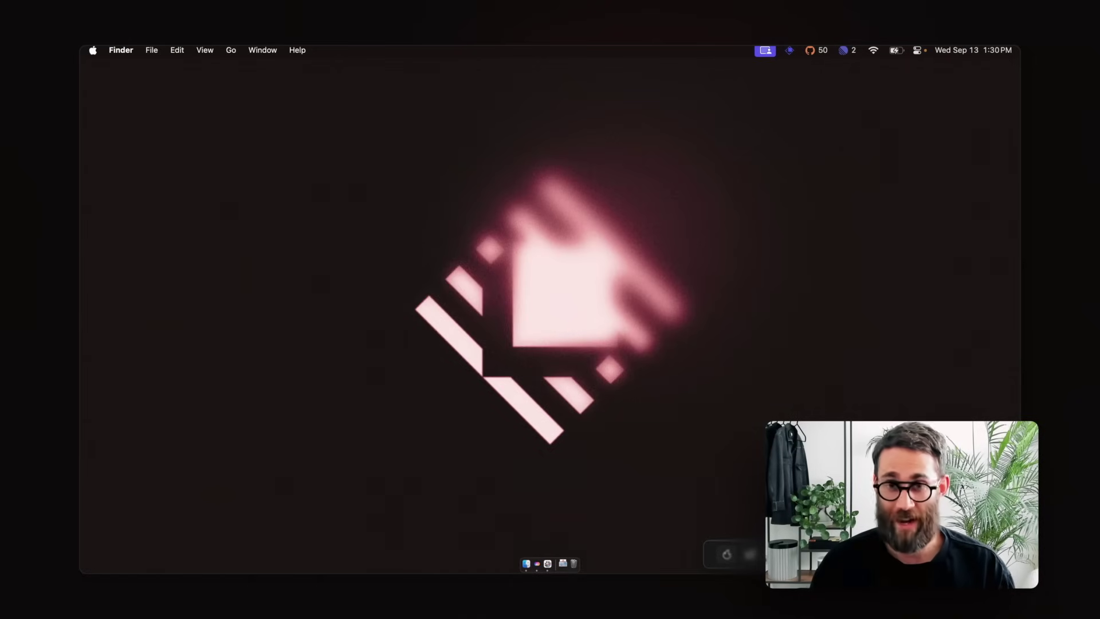
key(super+space)
text(lock)
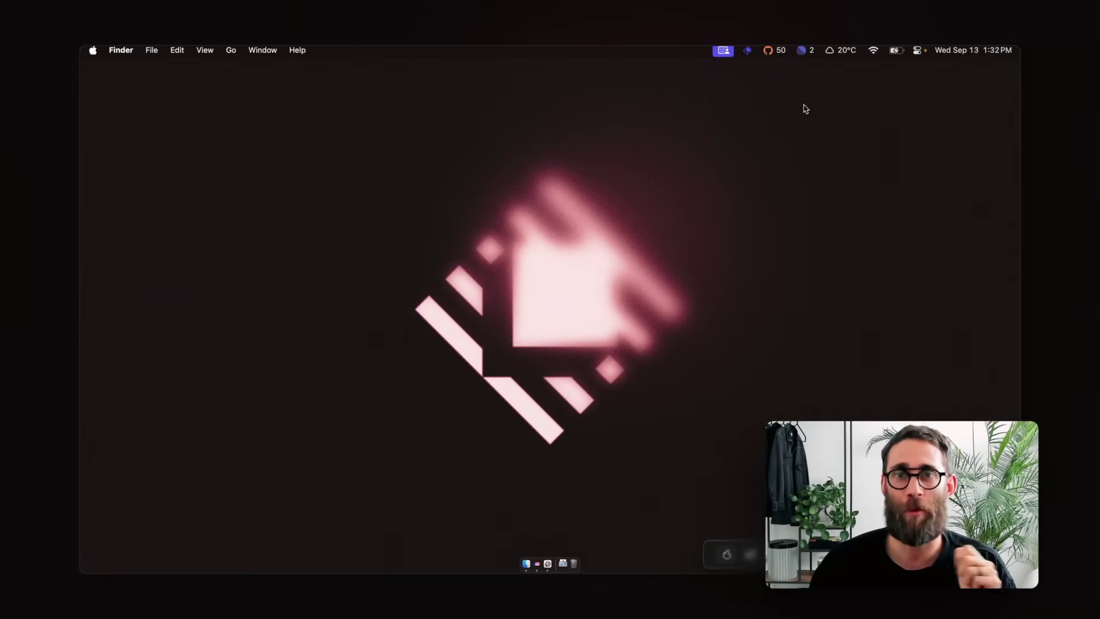
- Check the 20°C London weather forecast, then the unread Linear and GitHub menu-bar notifications
click(845, 53)
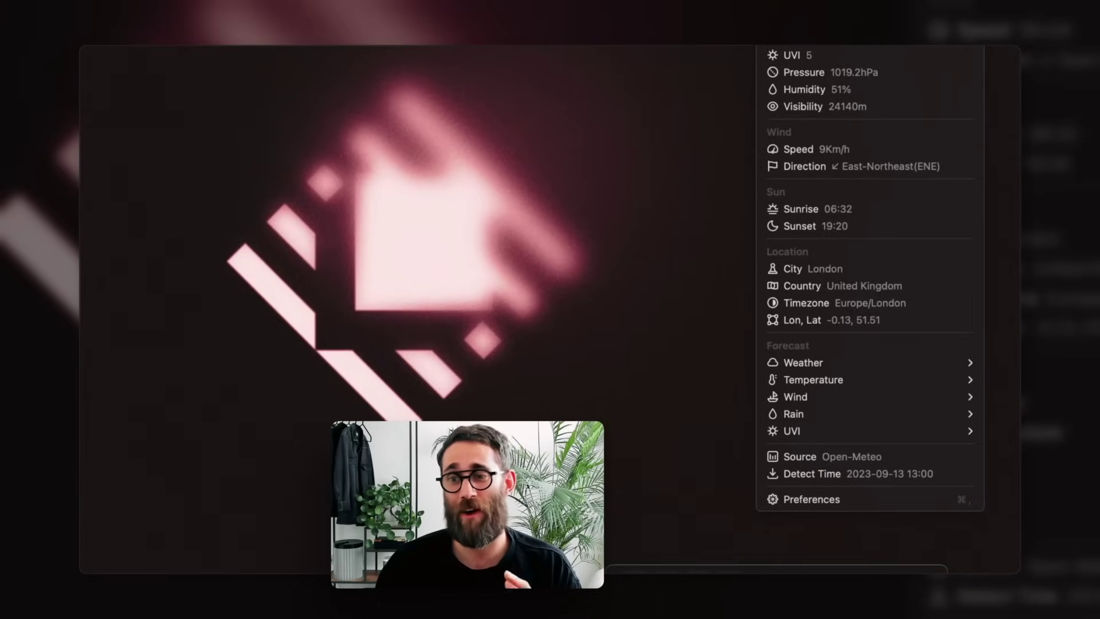
mouse_move(843, 369)
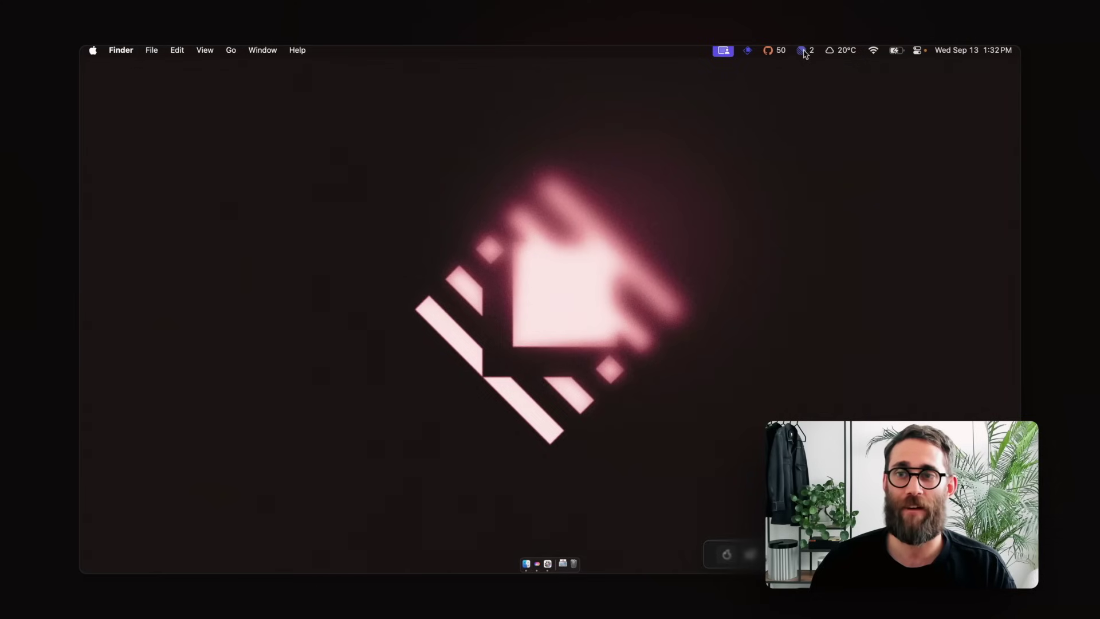
click(804, 51)
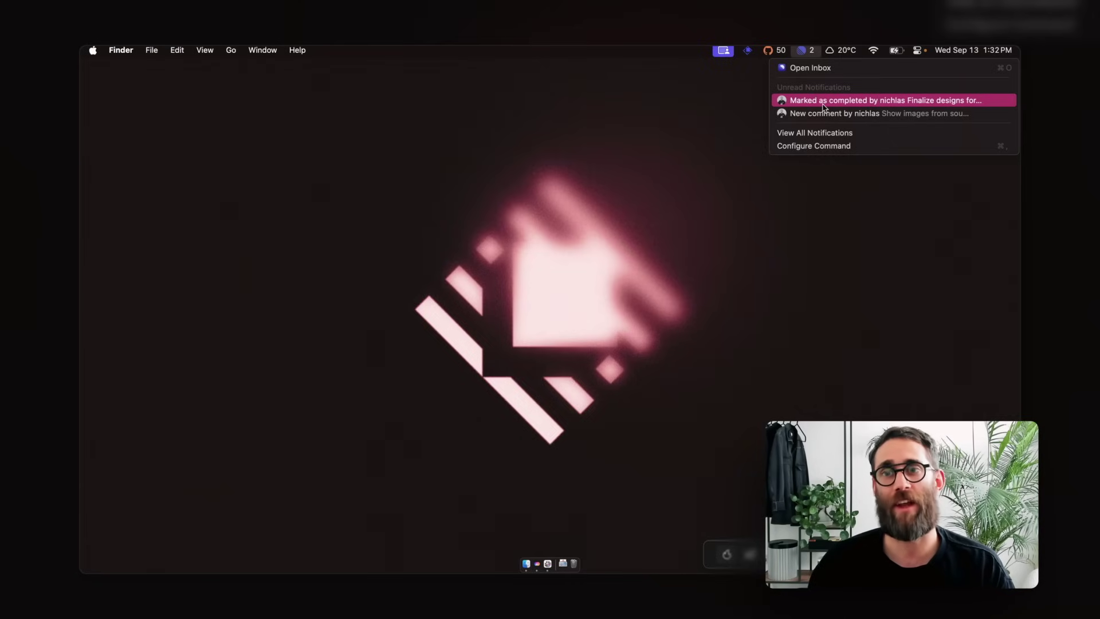
click(778, 53)
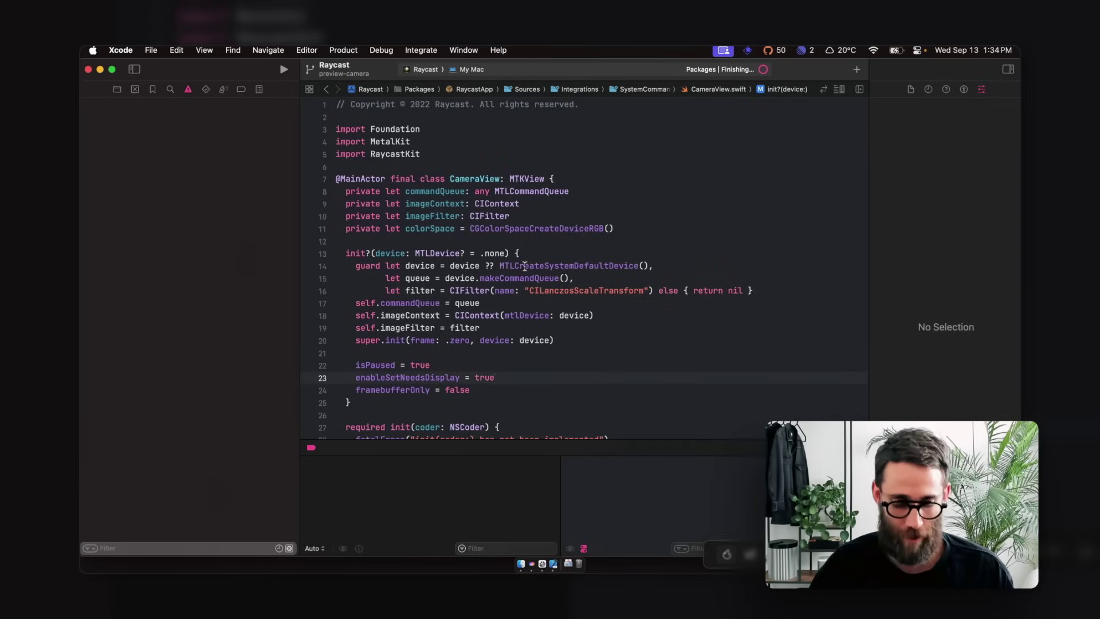
- Search the launcher over Xcode for 'history', surfacing Open Commit History and Clipboard History
key(alt+space)
text(history)
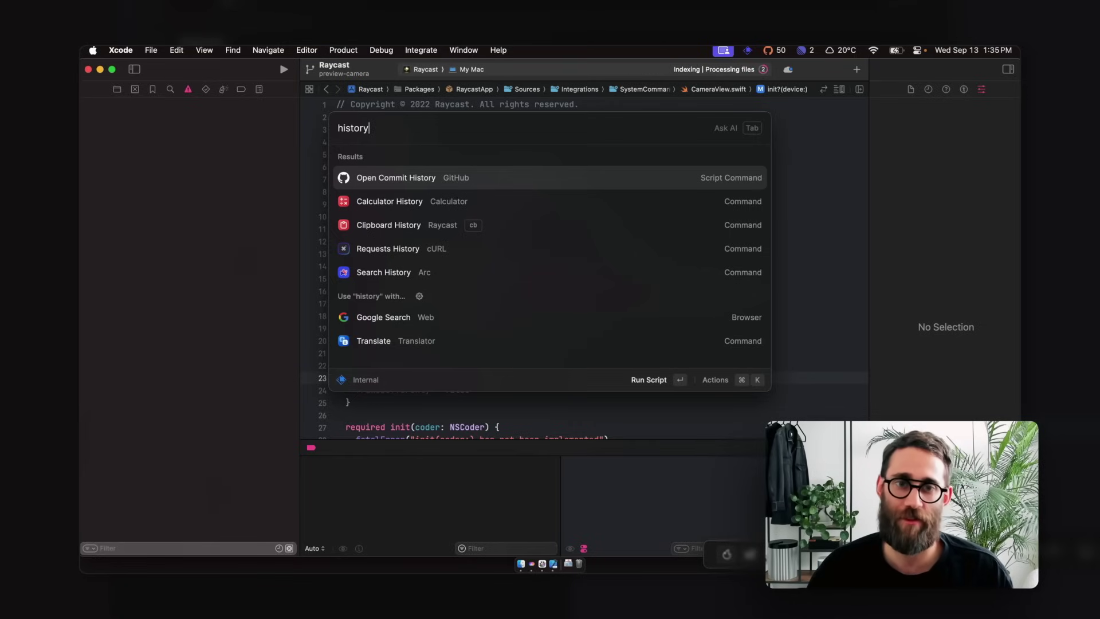
- Dismiss the launcher and select MTLCommandQueue on line 8 of CameraView.swift
key(Escape)
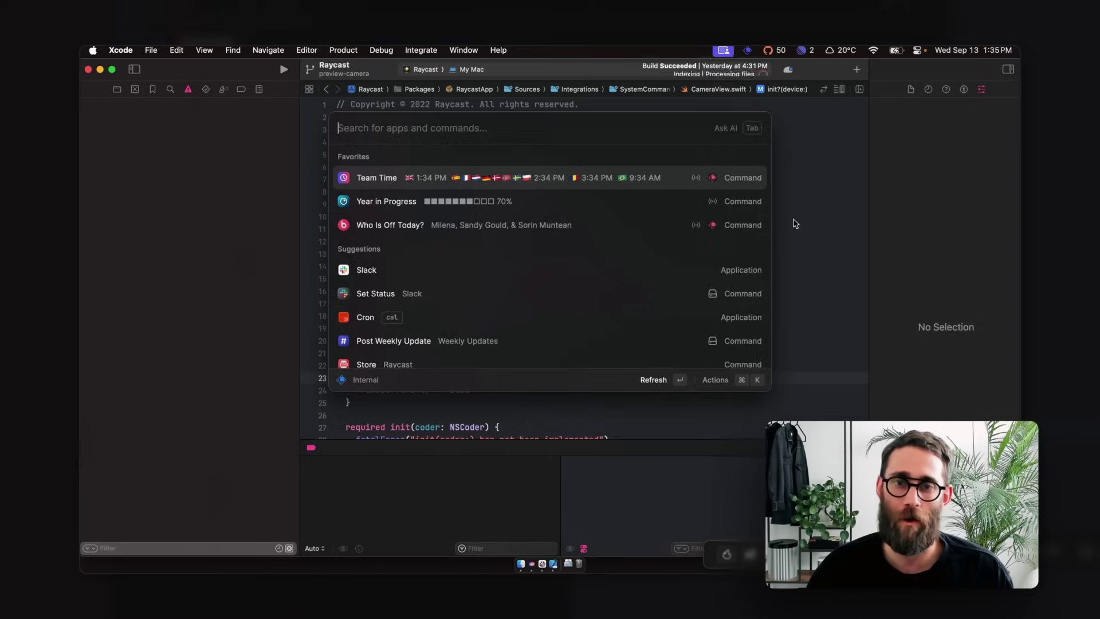
key(Escape)
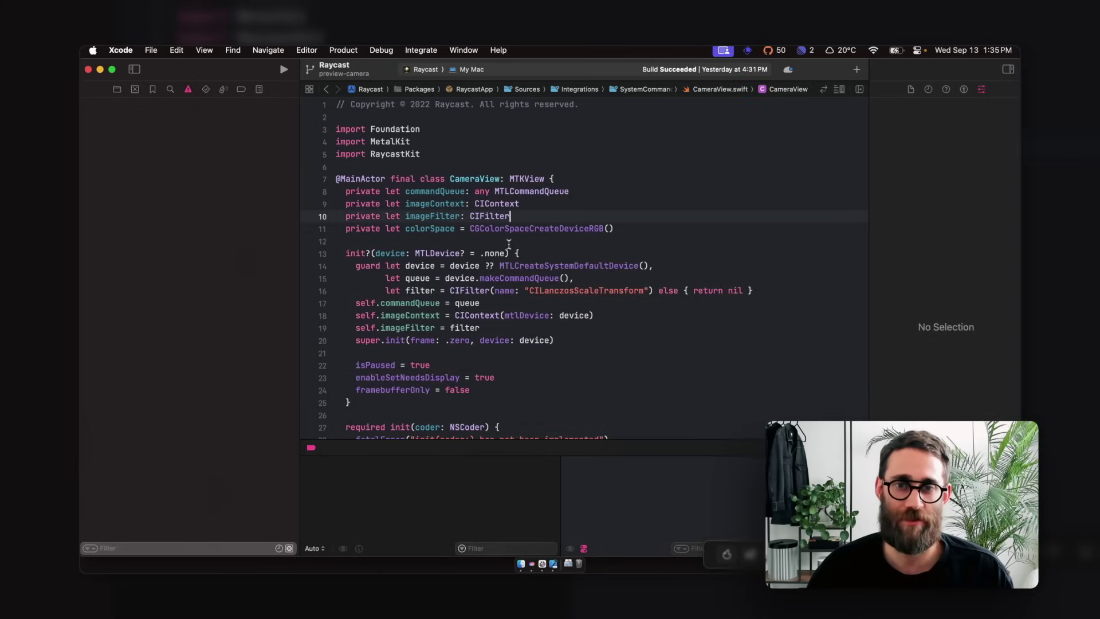
double_click(506, 191)
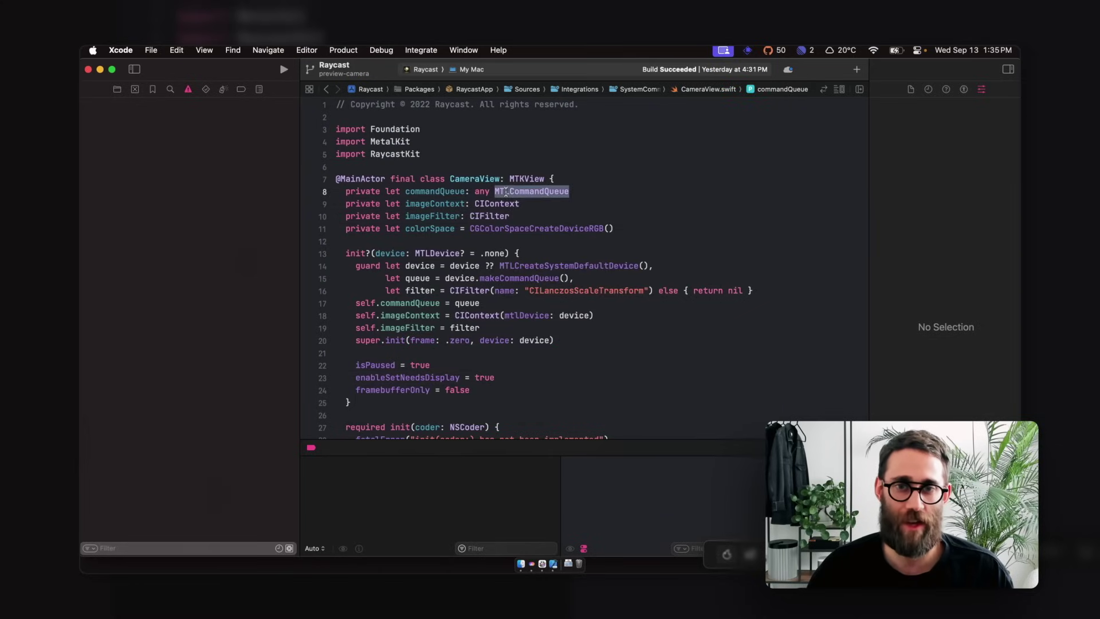
- Look up the Search Code quicklink, trying 'code', 'github code' and 'search code' queries
key(super+space)
text(code)
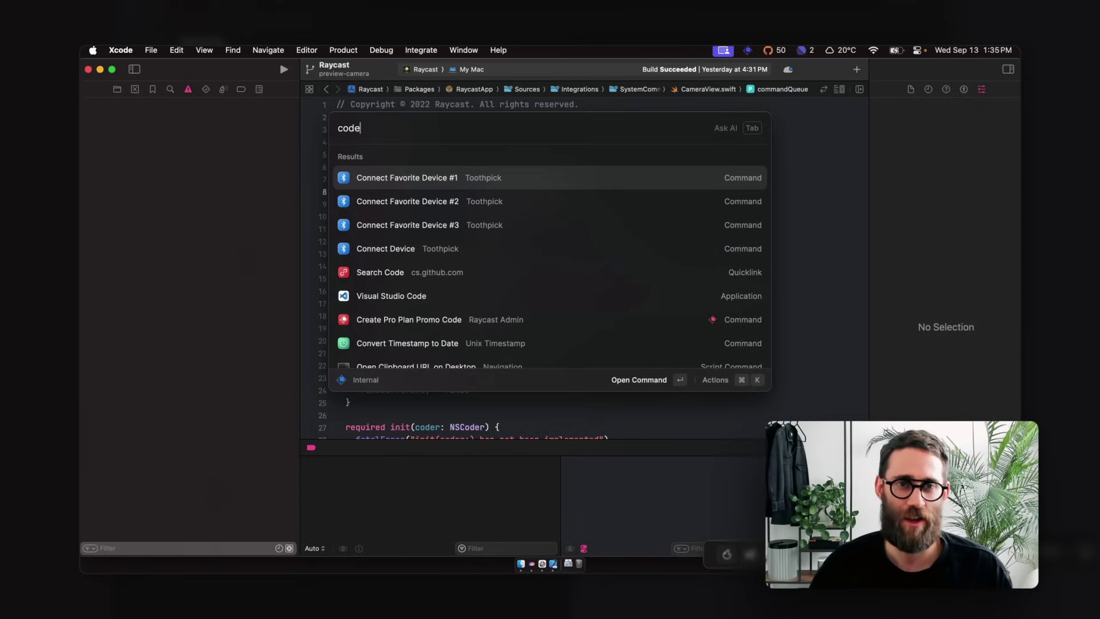
key(Escape)
text(github code)
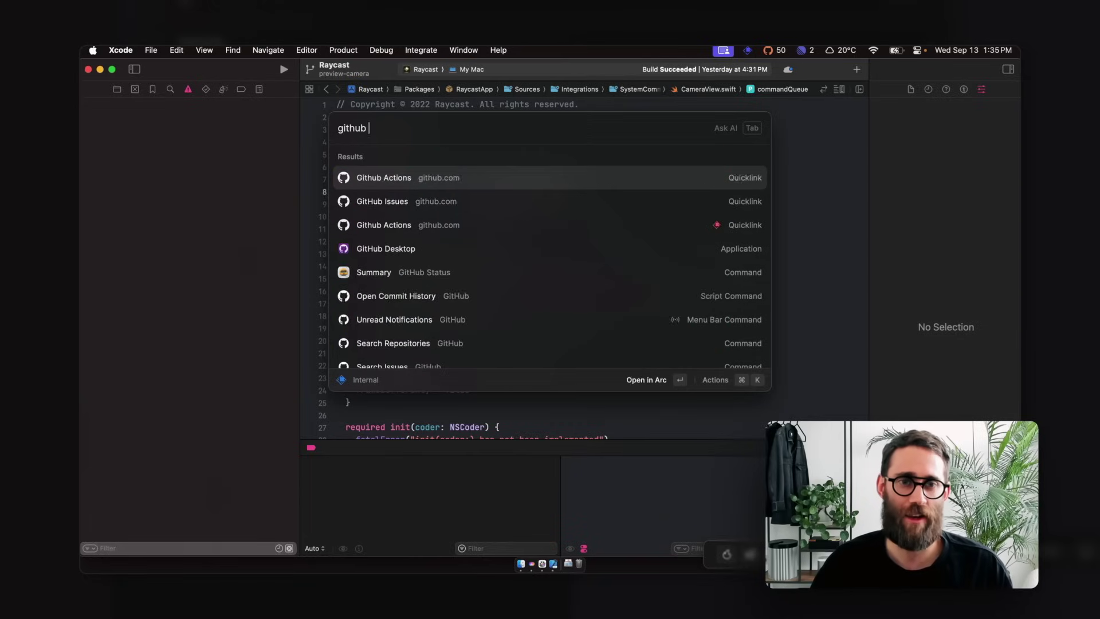
key(BackSpace)
key(BackSpace)
key(BackSpace)
key(BackSpace)
text(searc)
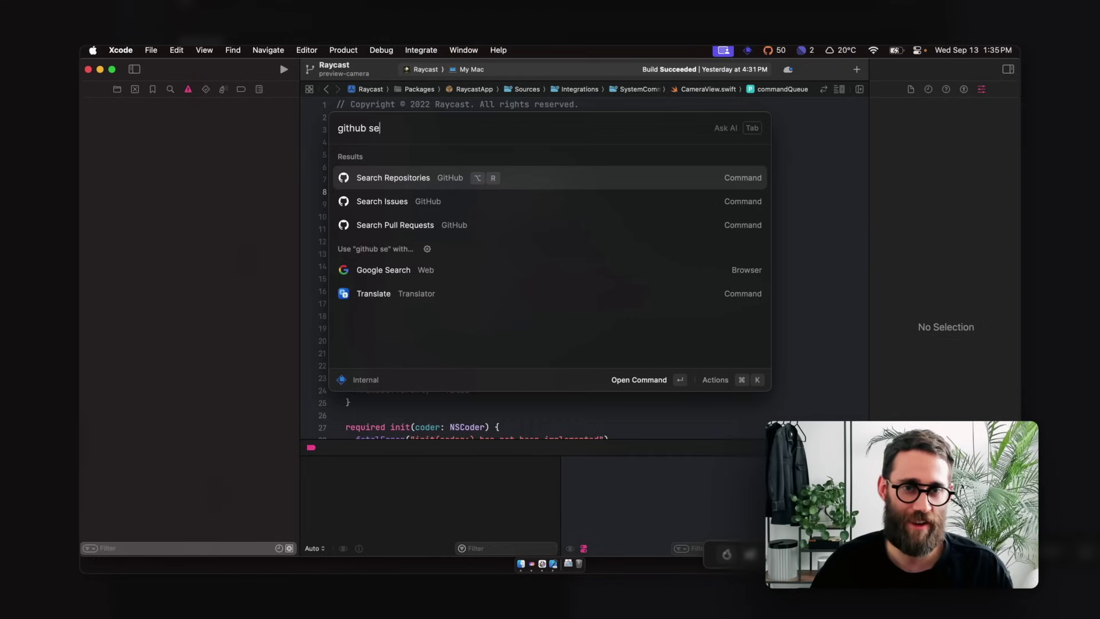
key(Escape)
text(search code)
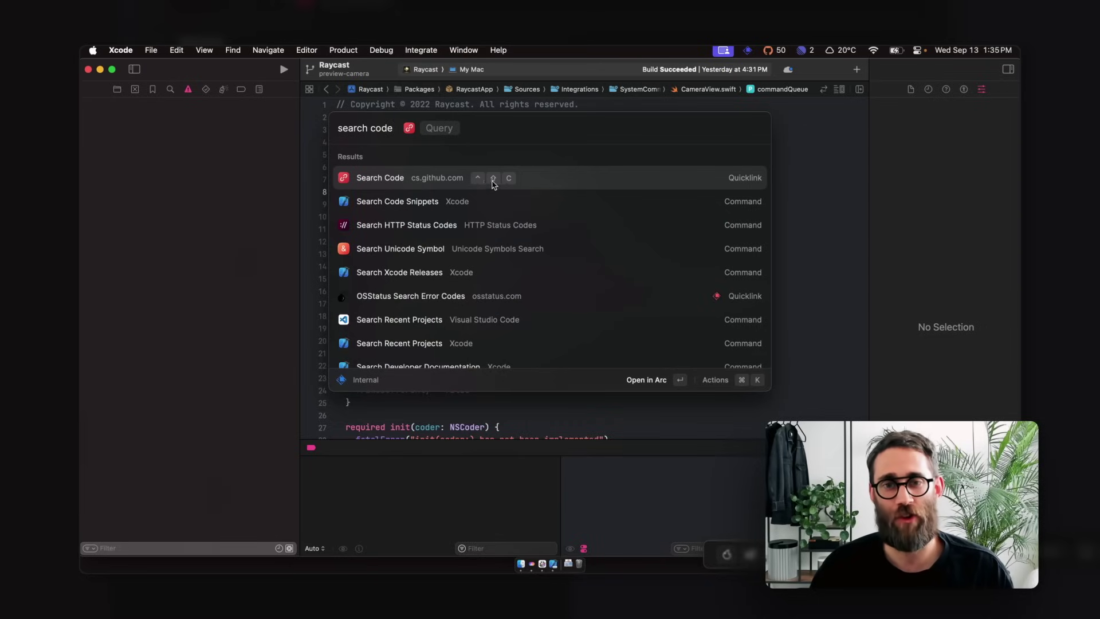
- Reselect MTLCommandQueue on line 8 and send it to GitHub code search
click(840, 216)
click(519, 191)
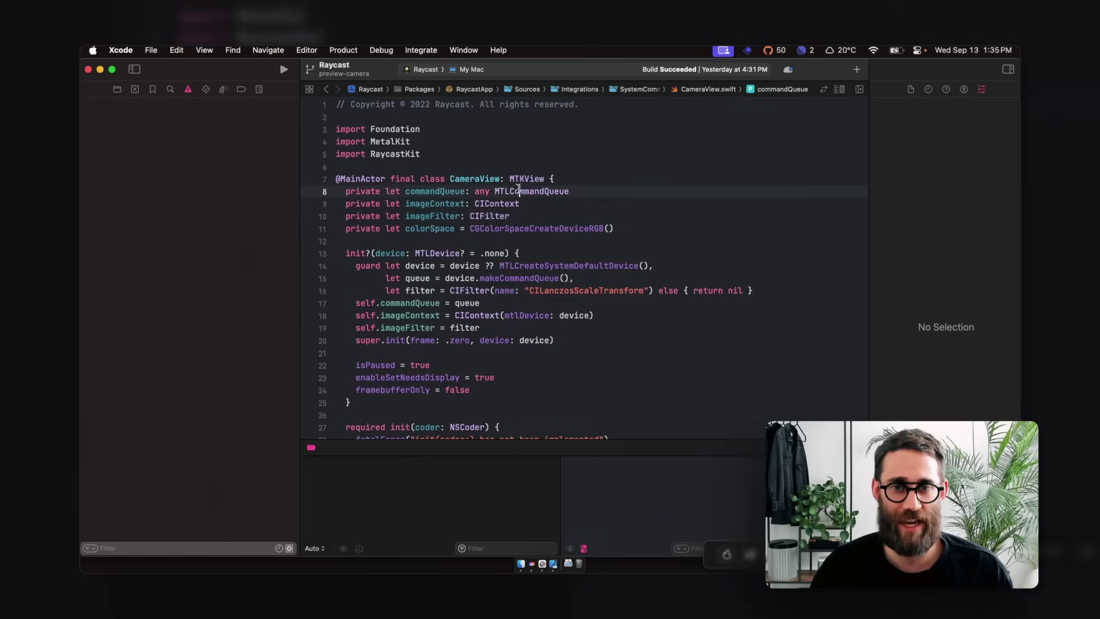
double_click(518, 190)
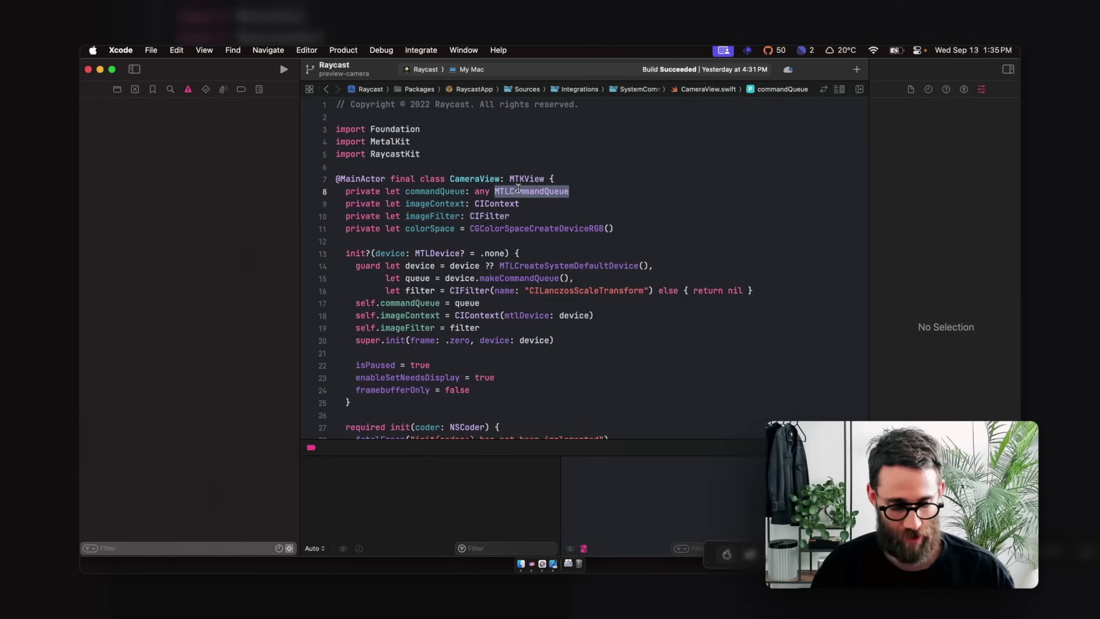
key(super+Tab)
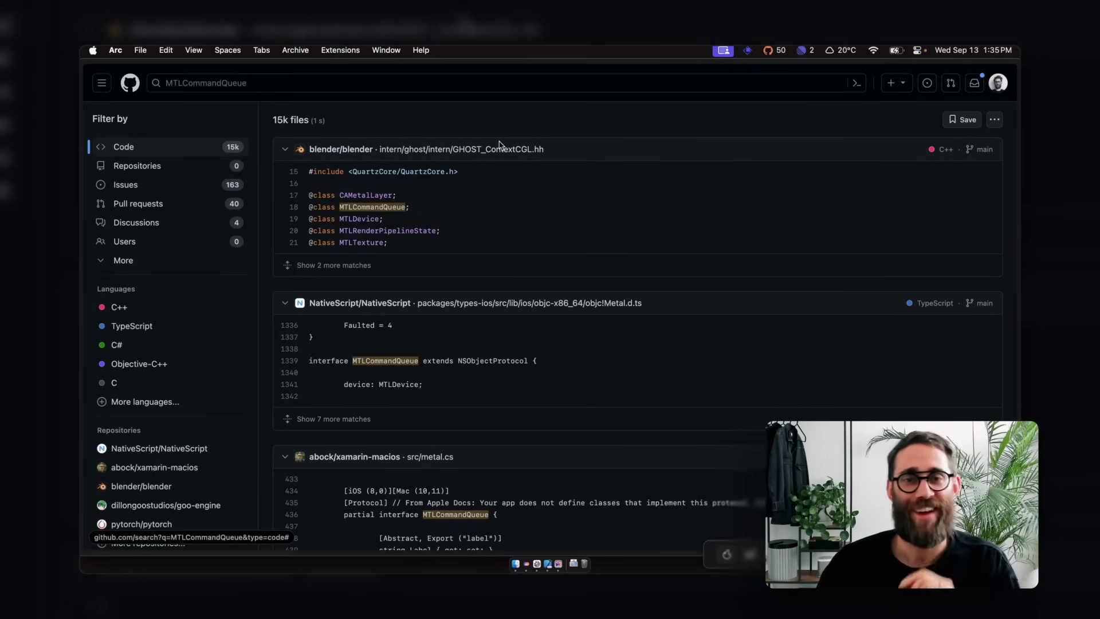
- Go from the 15k-file MTLCommandQueue results back to CameraView.swift in Xcode
key(super+Tab)
- Hide Xcode and search 'gog' in the Raycast launcher over the desktop
key(super+h)
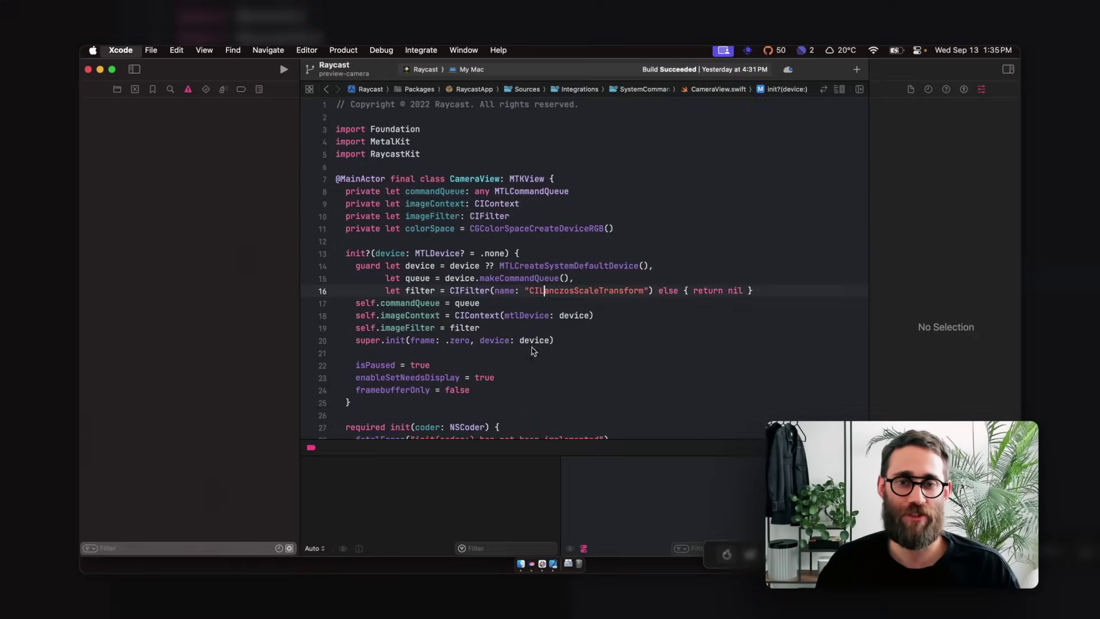
key(alt+space)
text(gog)
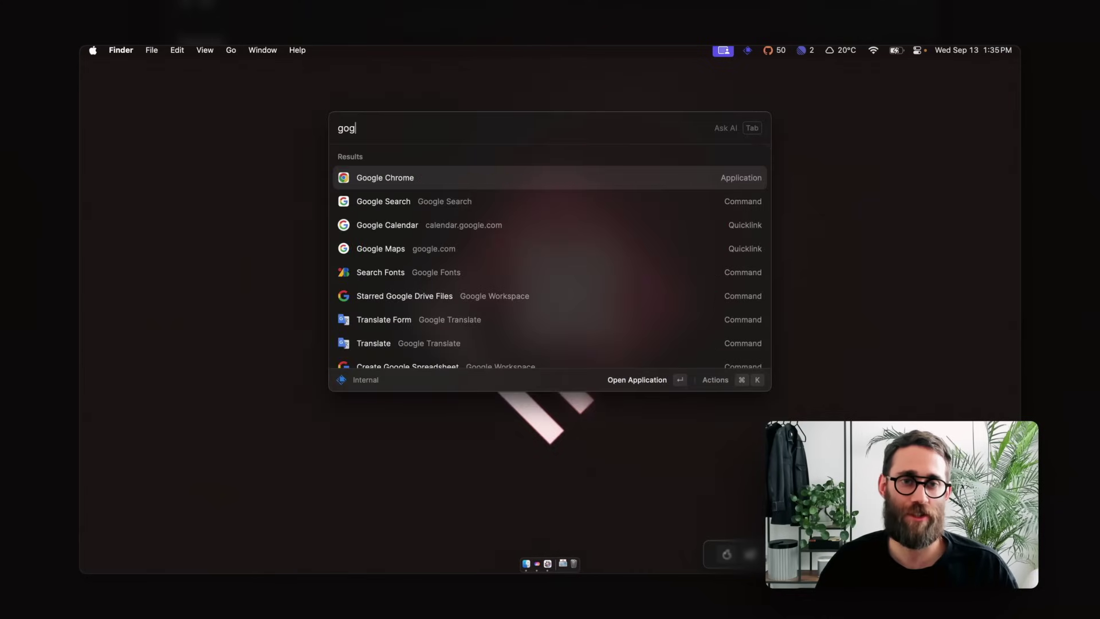
- Browse the Google Search results for 'gog', then clear the query
key(Down)
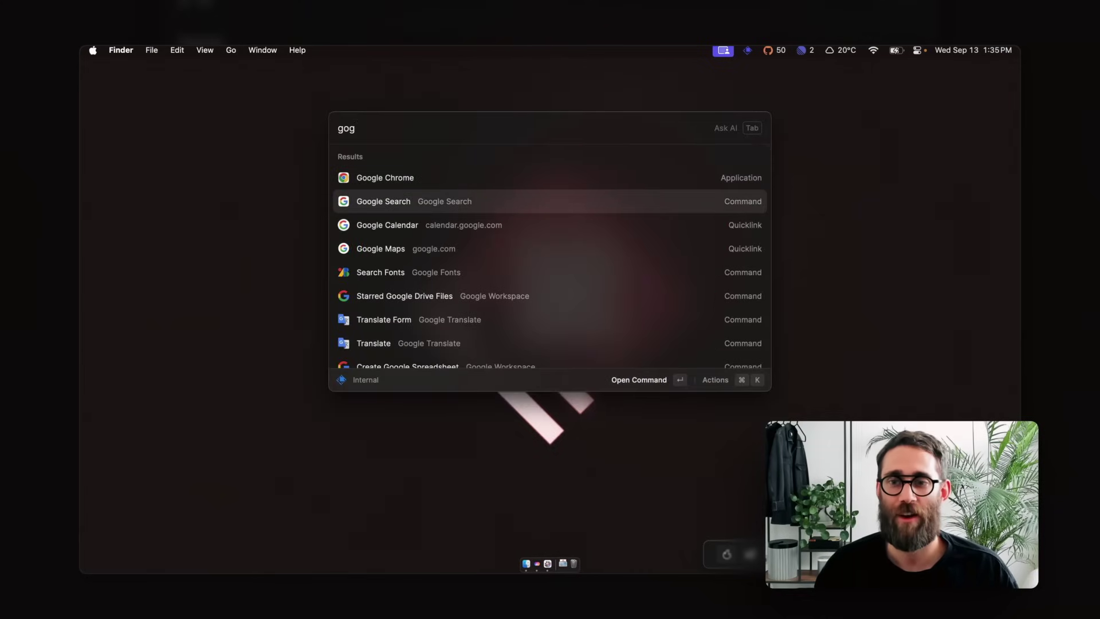
key(Down)
key(Down)
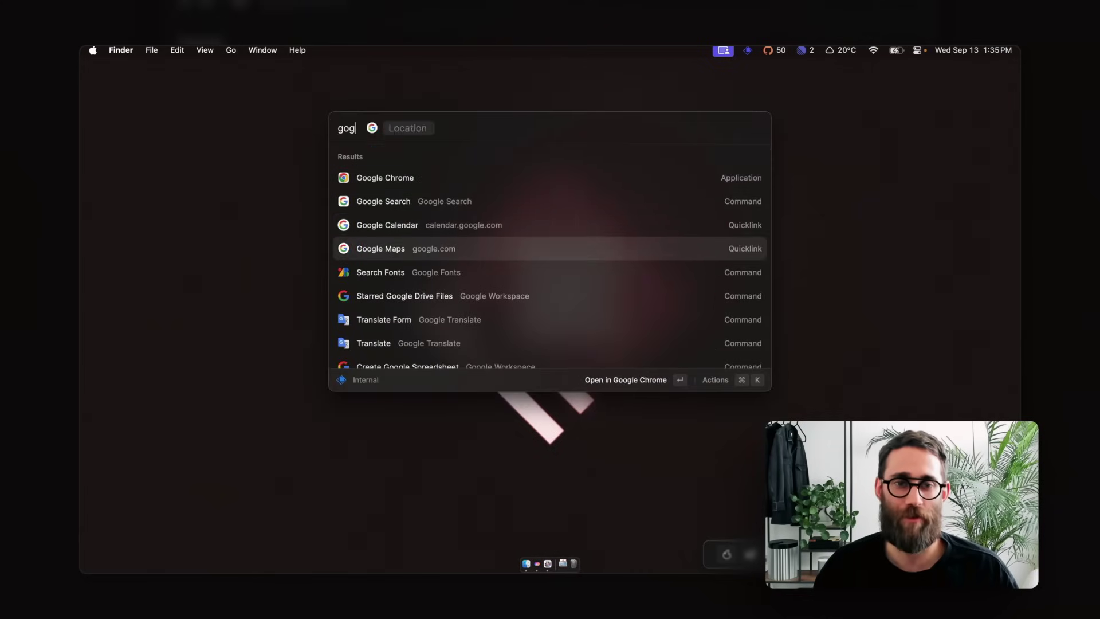
key(Up)
key(Up)
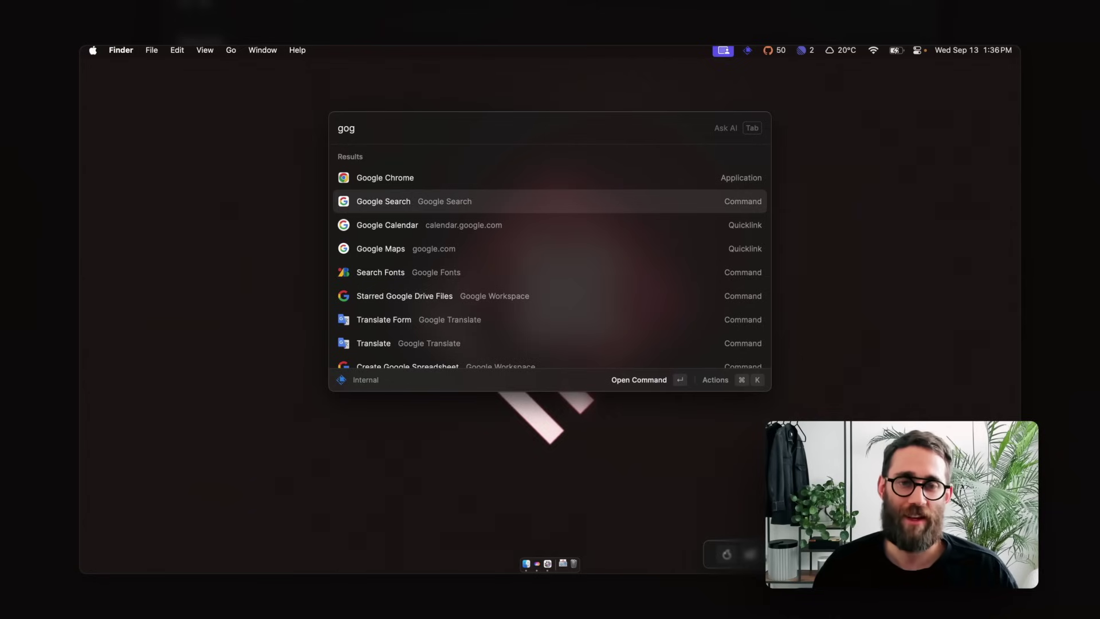
key(Escape)
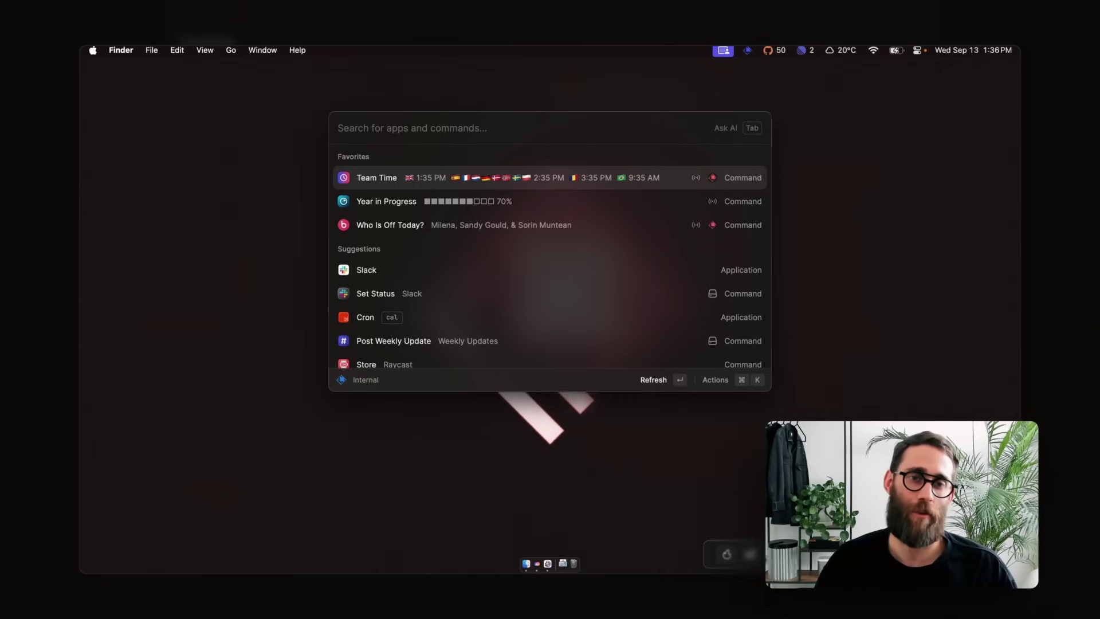
- Ask Quick AI 'who are the founders of raycast'
text(who are the fou)
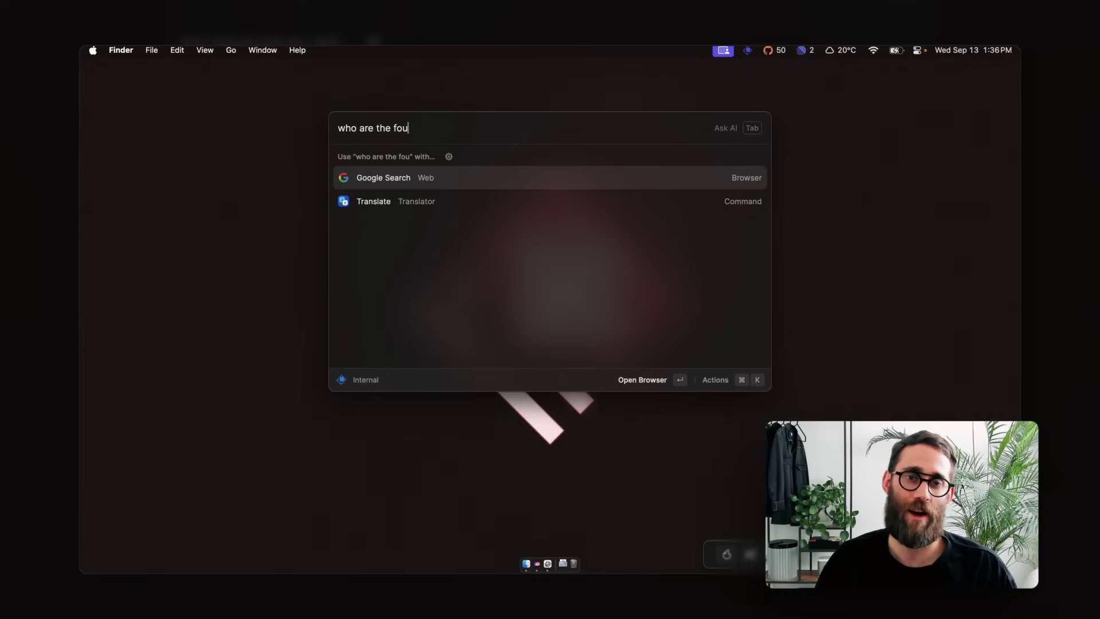
text(nders of raycast)
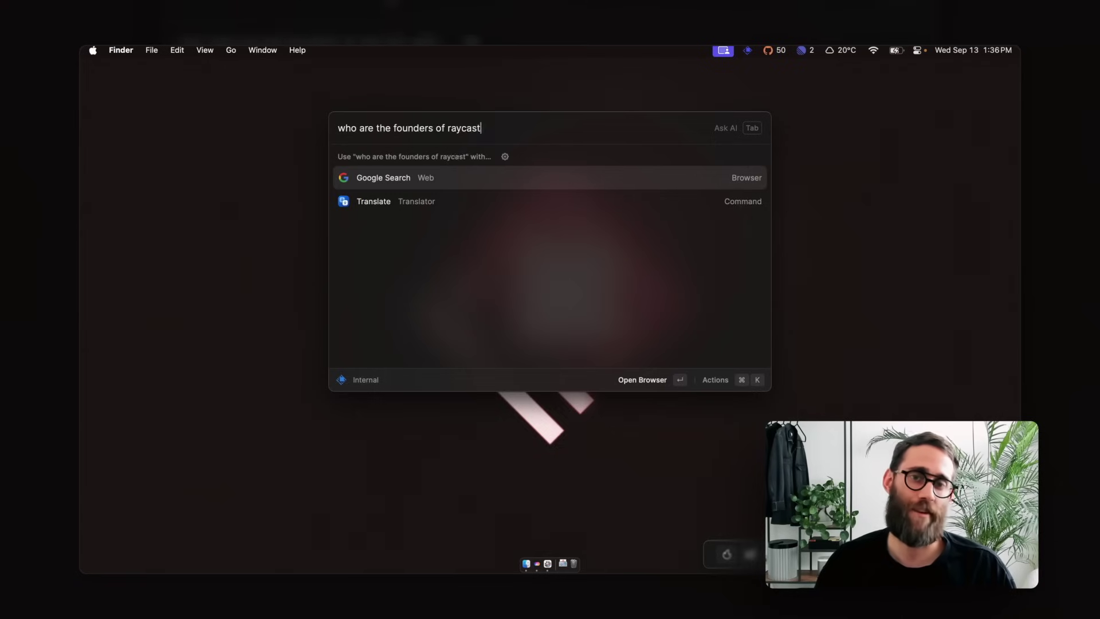
key(Tab)
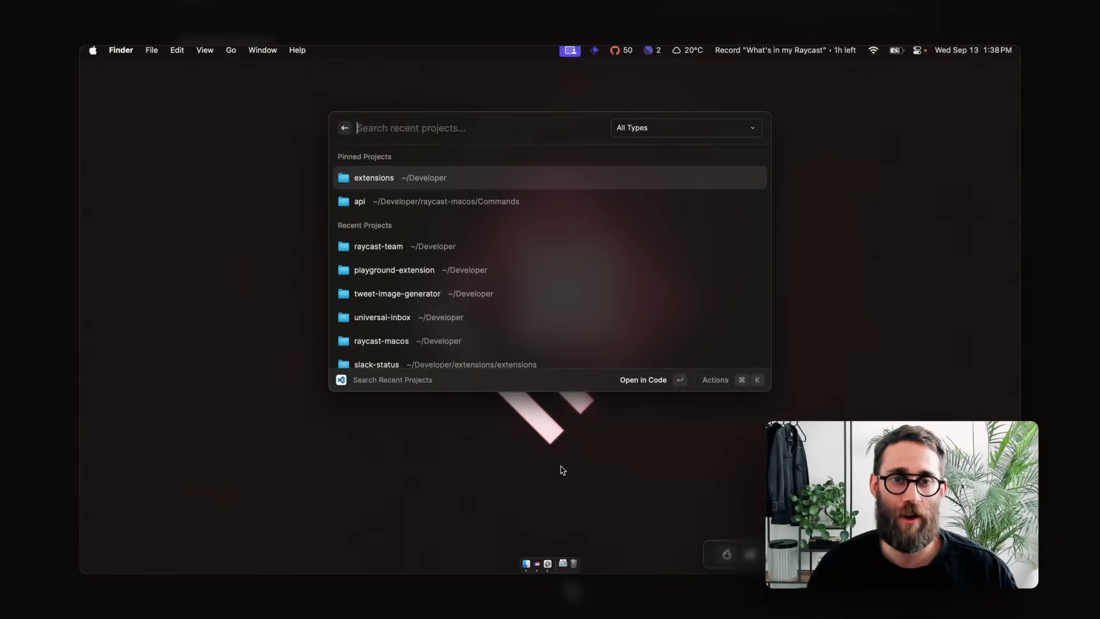
- Open the pinned extensions project in VS Code, narrow the Explorer sidebar, and show line 20's blame
key(Escape)
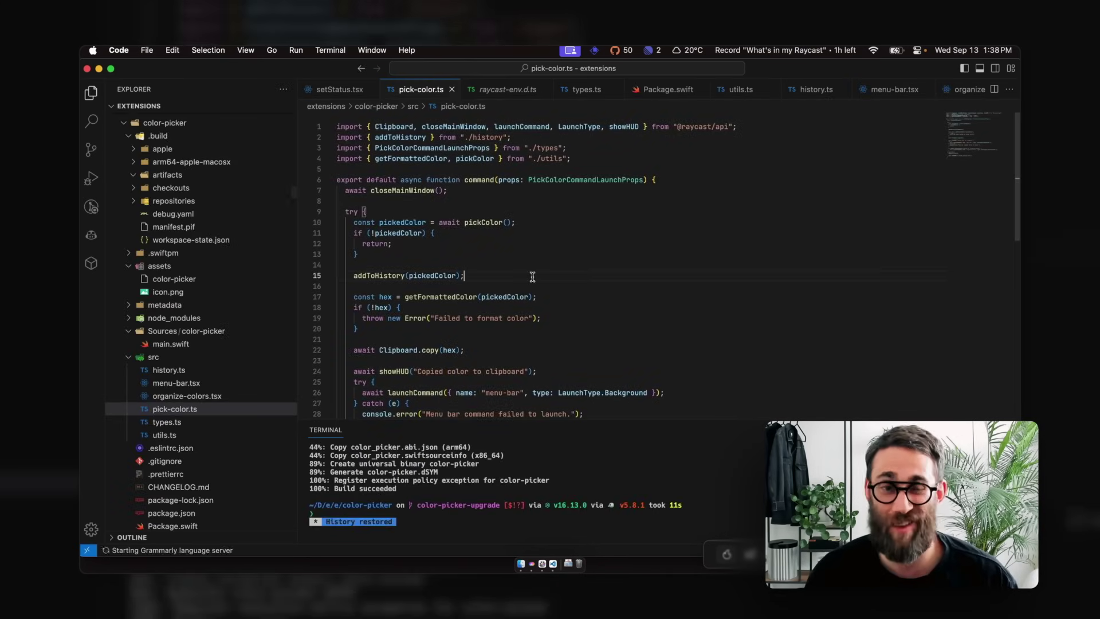
drag(297, 241, 253, 240)
click(504, 328)
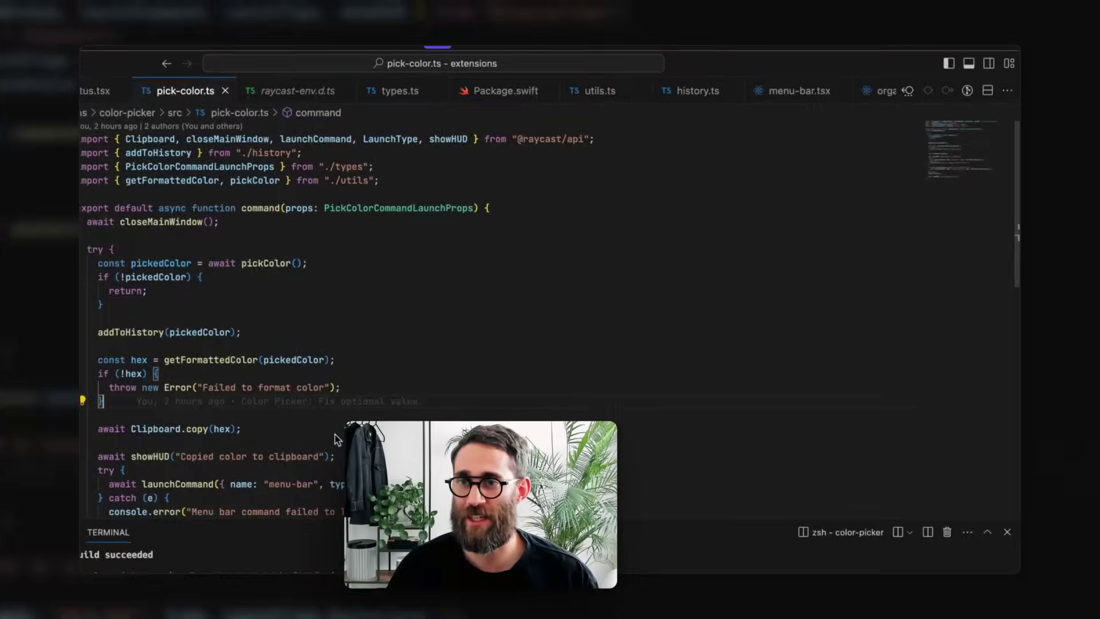
- Open the Extensions Assistant chat settings and scroll to its GPT-4 system instructions
key(alt+space)
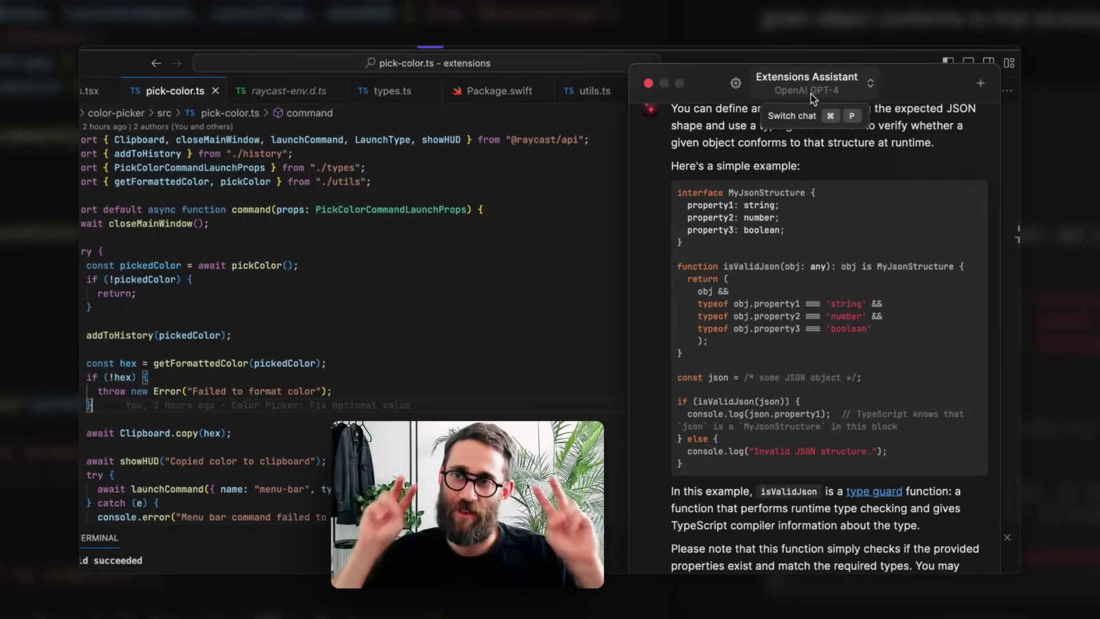
click(735, 83)
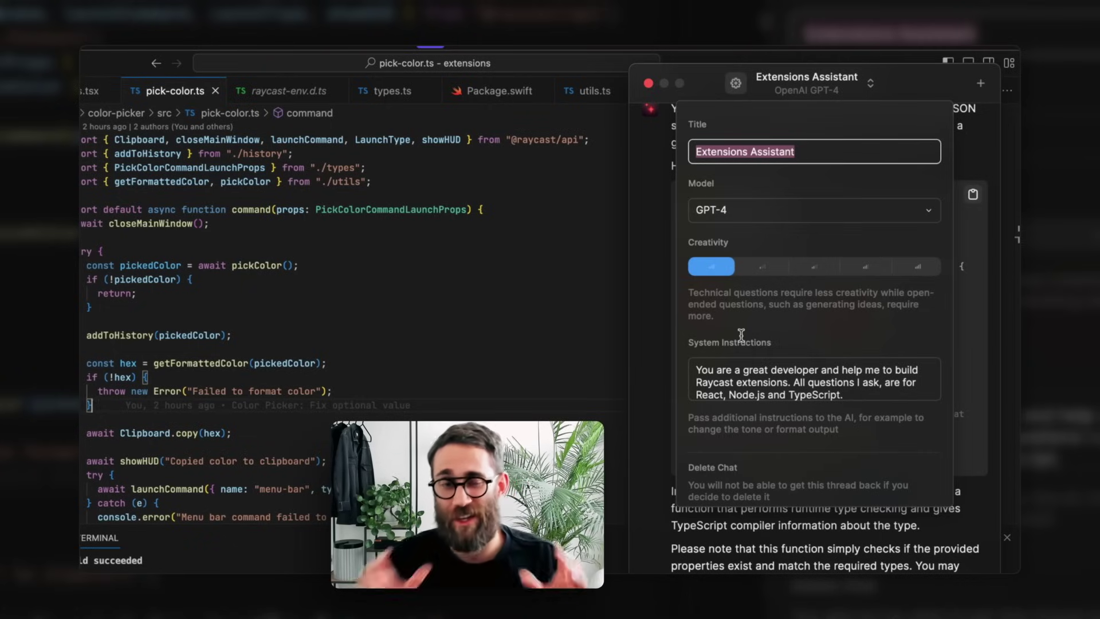
scroll(747, 373, down, 1)
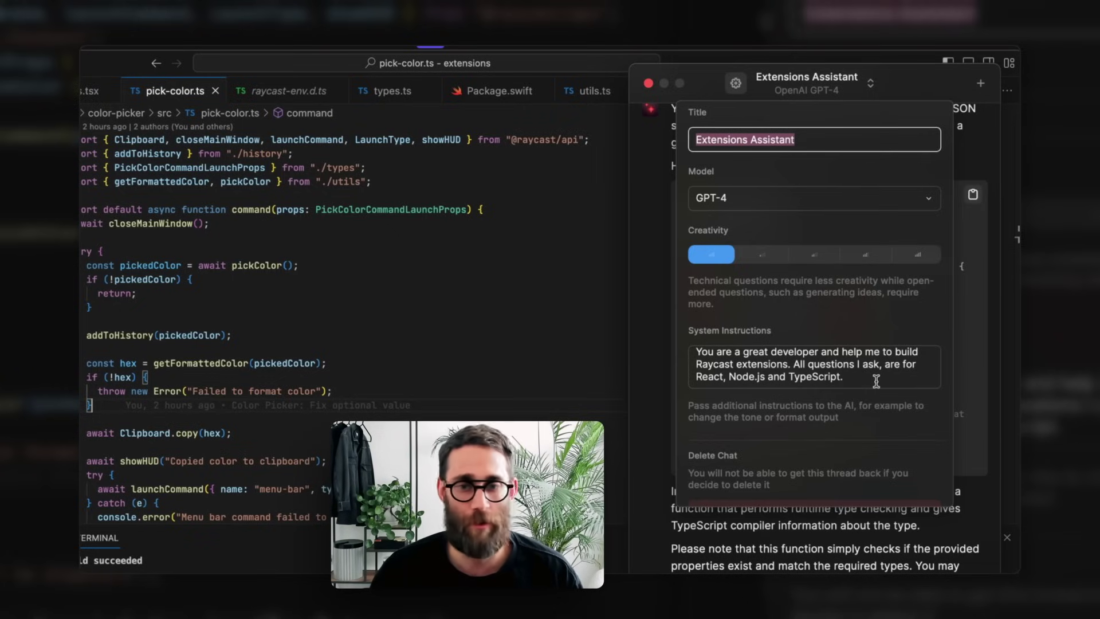
- Close the chat settings popover and scroll through earlier Extensions Assistant answers
click(667, 184)
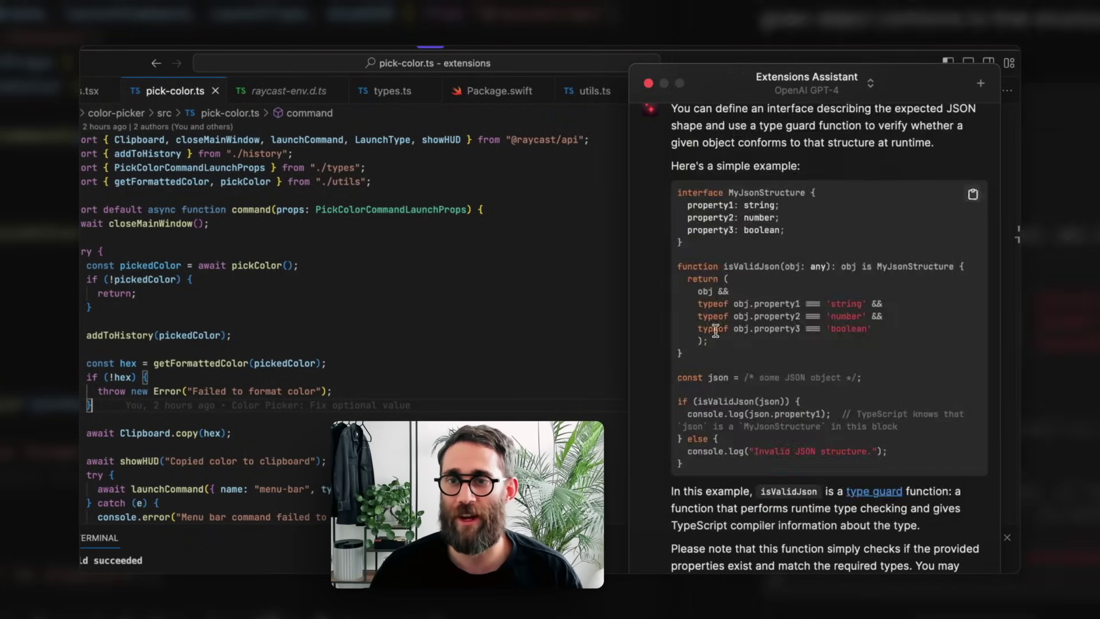
scroll(755, 558, up, 1)
scroll(755, 558, up, 15)
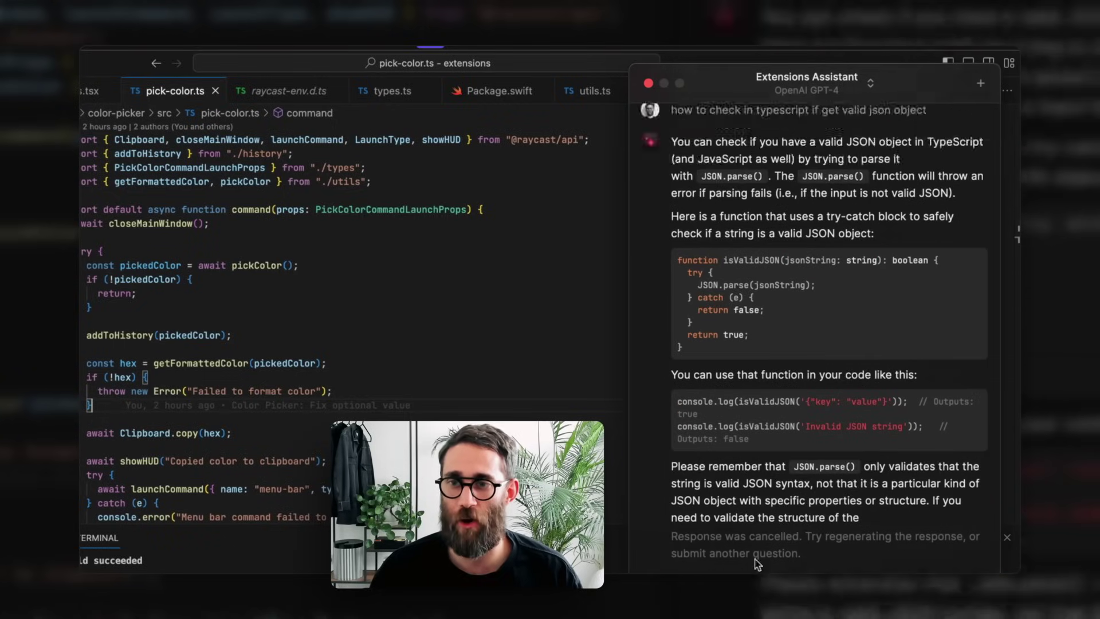
scroll(755, 558, down, 5)
scroll(755, 558, up, 14)
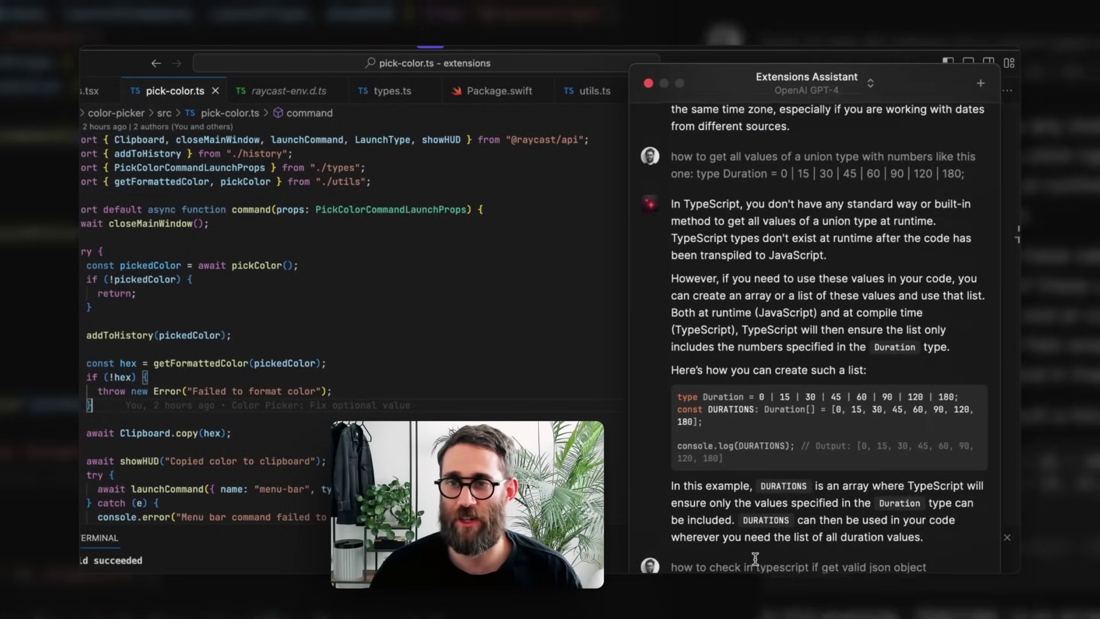
scroll(755, 558, down, 13)
scroll(755, 558, up, 7)
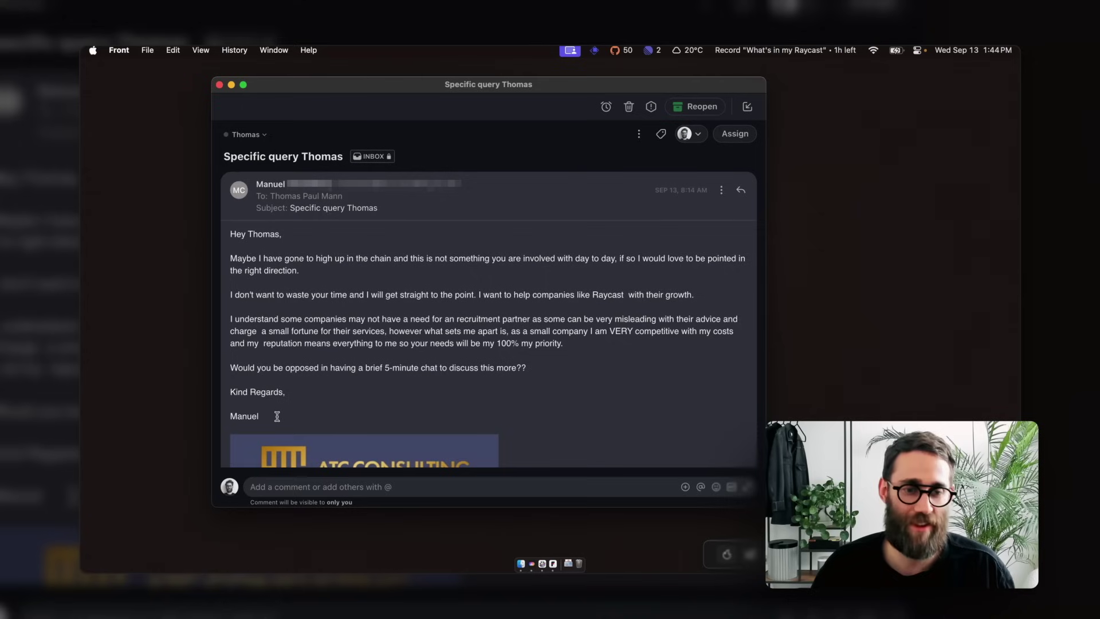
- Select the recruiter email body and run Raycast's Decline Email AI command on it
drag(277, 417, 230, 234)
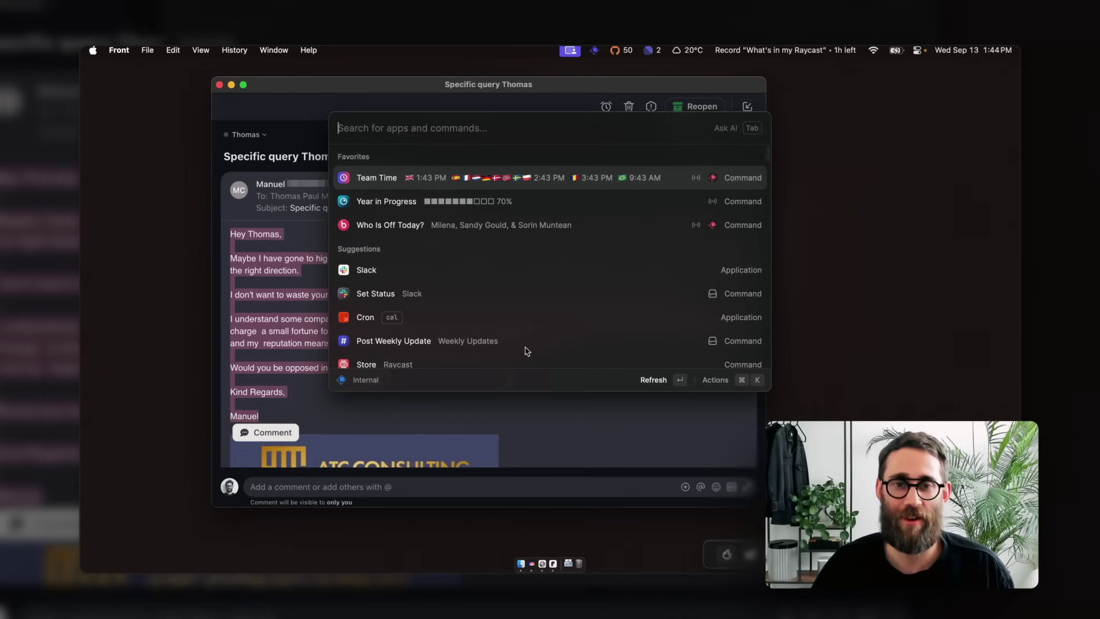
key(super+space)
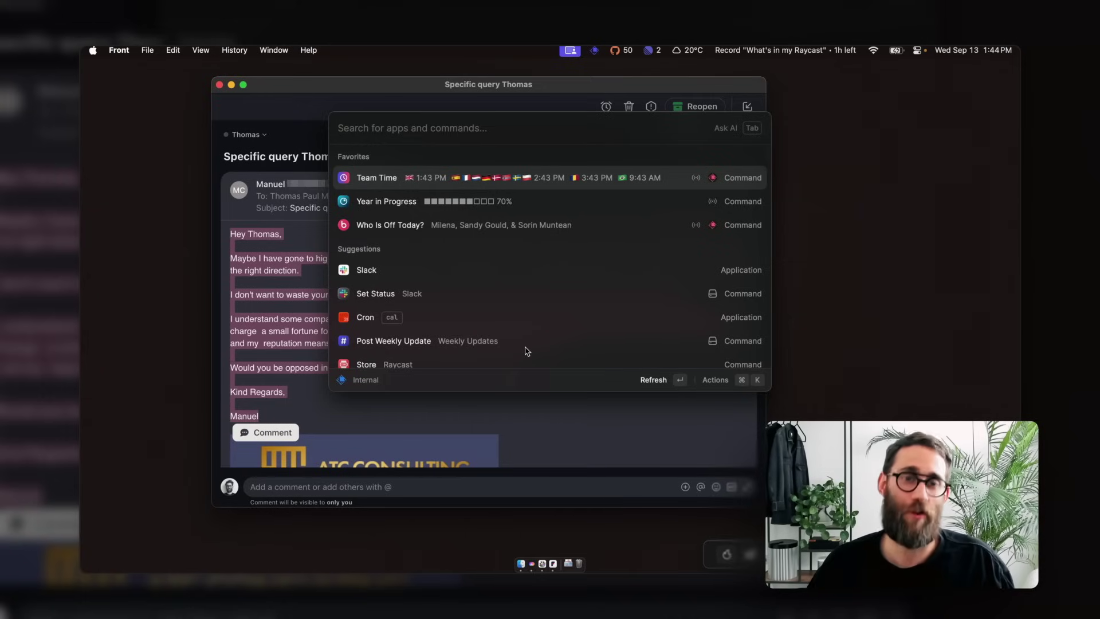
text(decline)
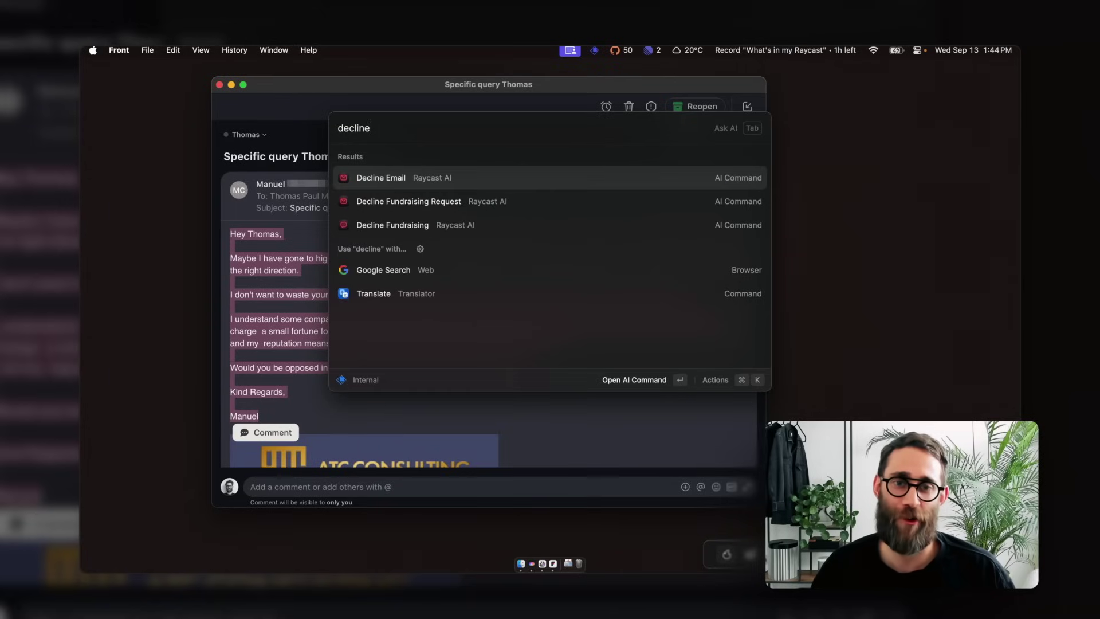
key(Down)
key(Down)
key(Up)
key(Up)
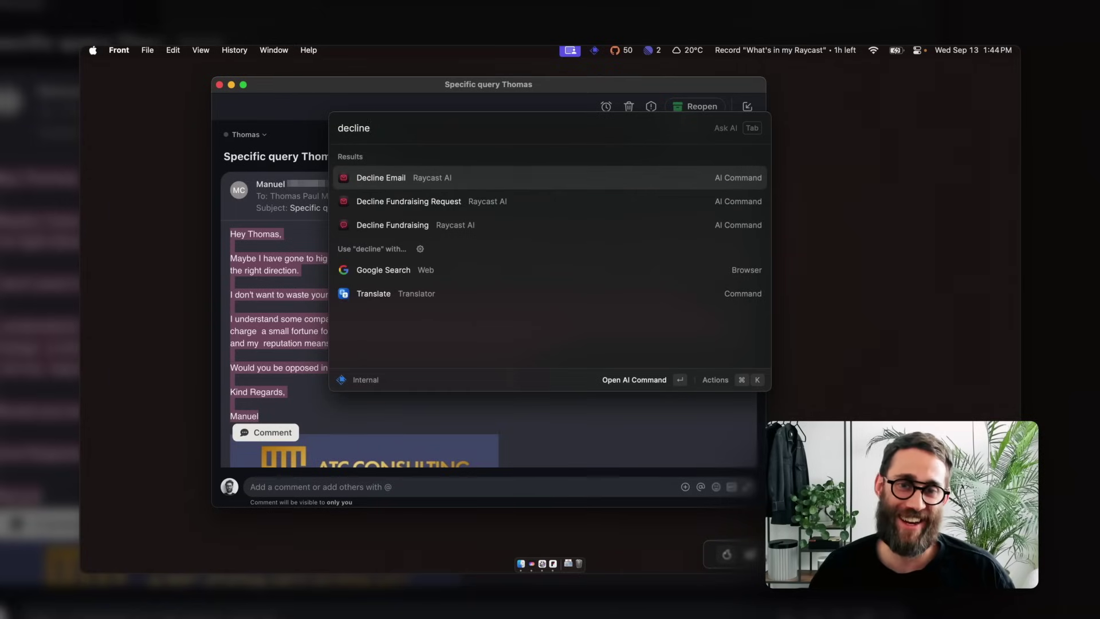
key(Return)
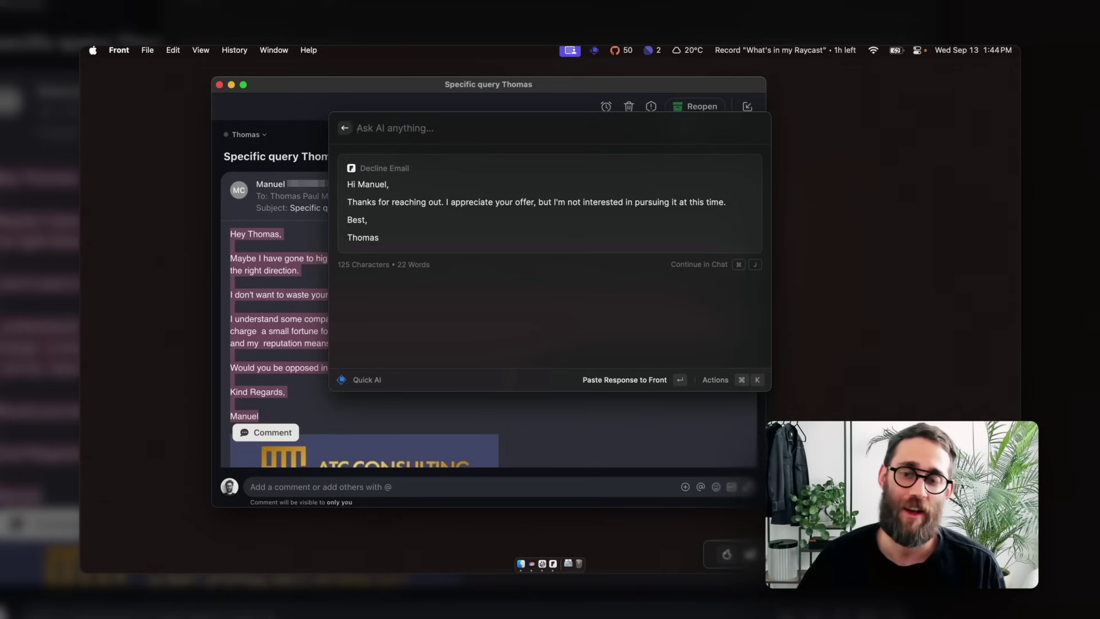
- Copy the generated decline to the clipboard and paste it into a reply draft
key(super+k)
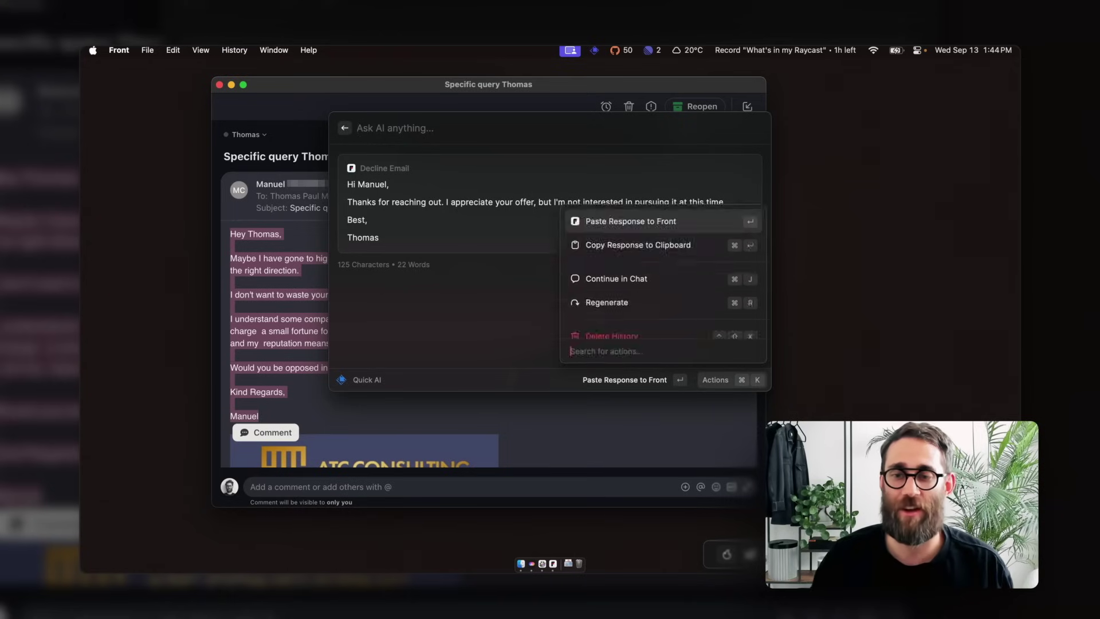
text(cop)
key(Return)
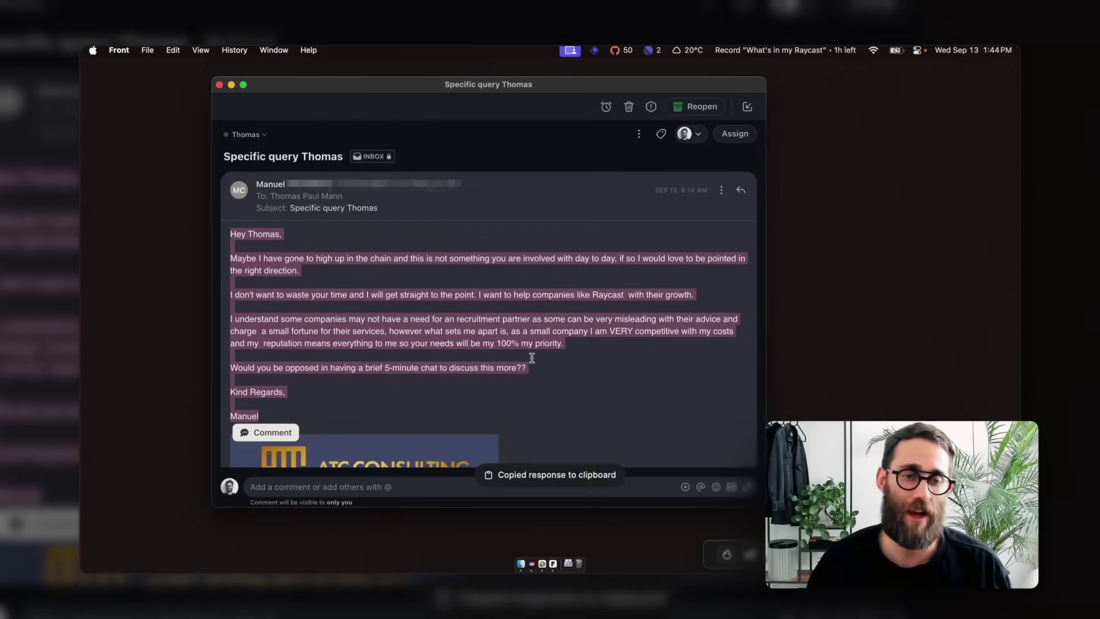
key(r)
key(super+v)
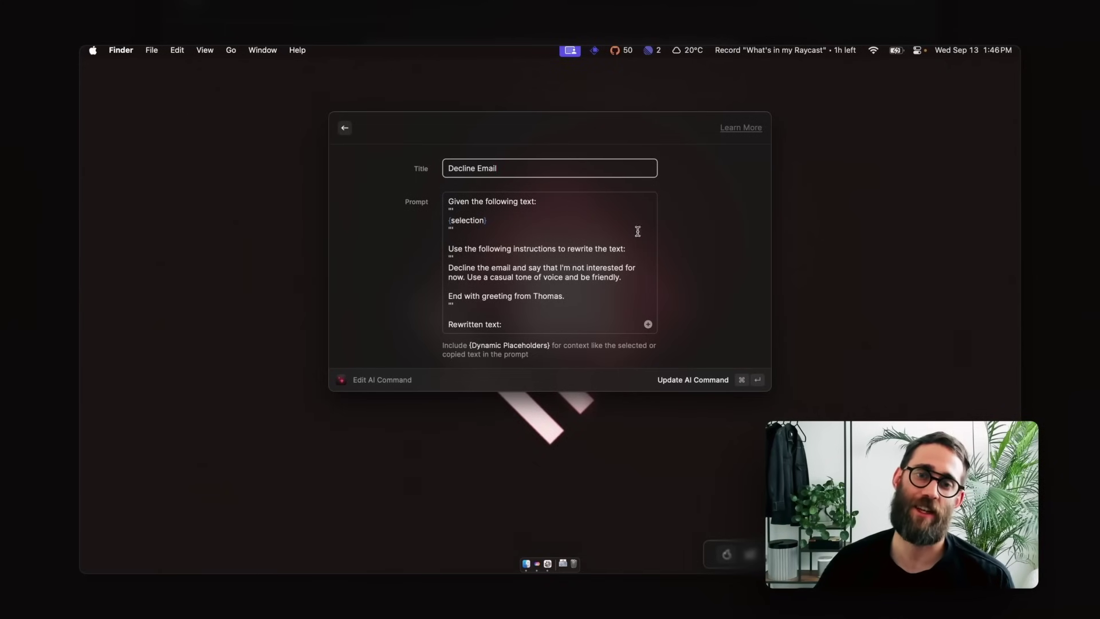
- Highlight the {selection} placeholder and the decline instructions in the Decline Email prompt
triple_click(473, 220)
click(510, 268)
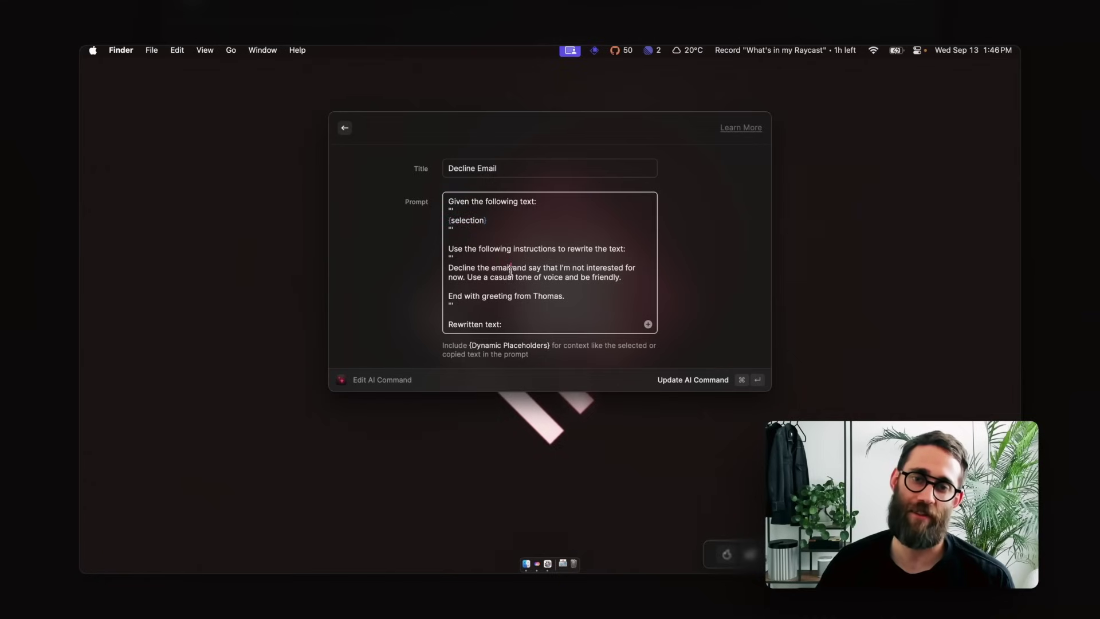
drag(448, 268, 595, 292)
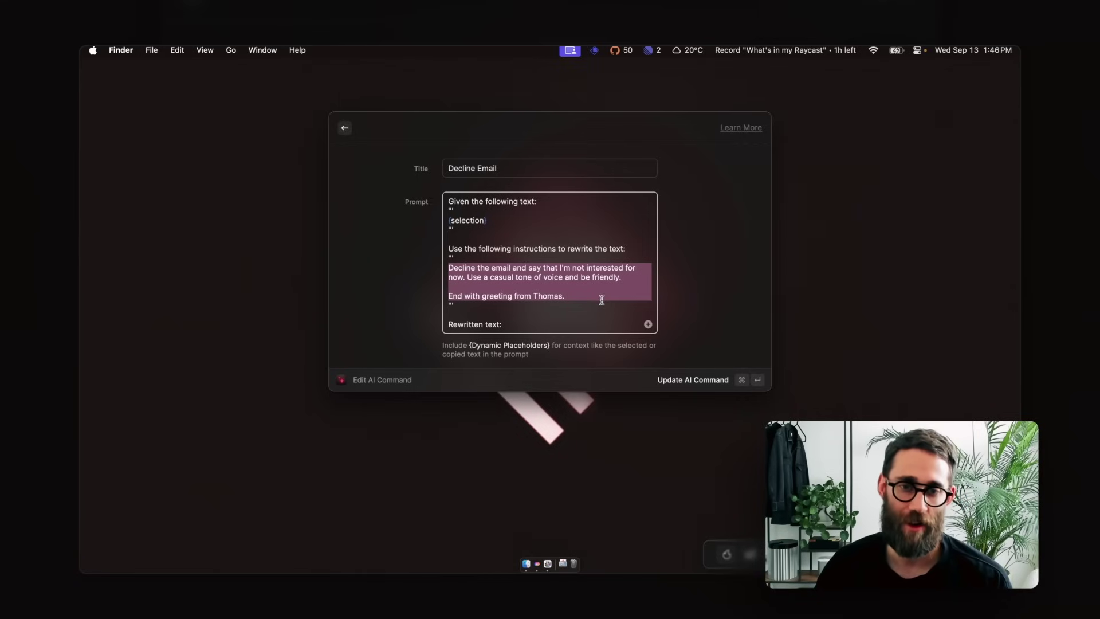
scroll(581, 322, down, 2)
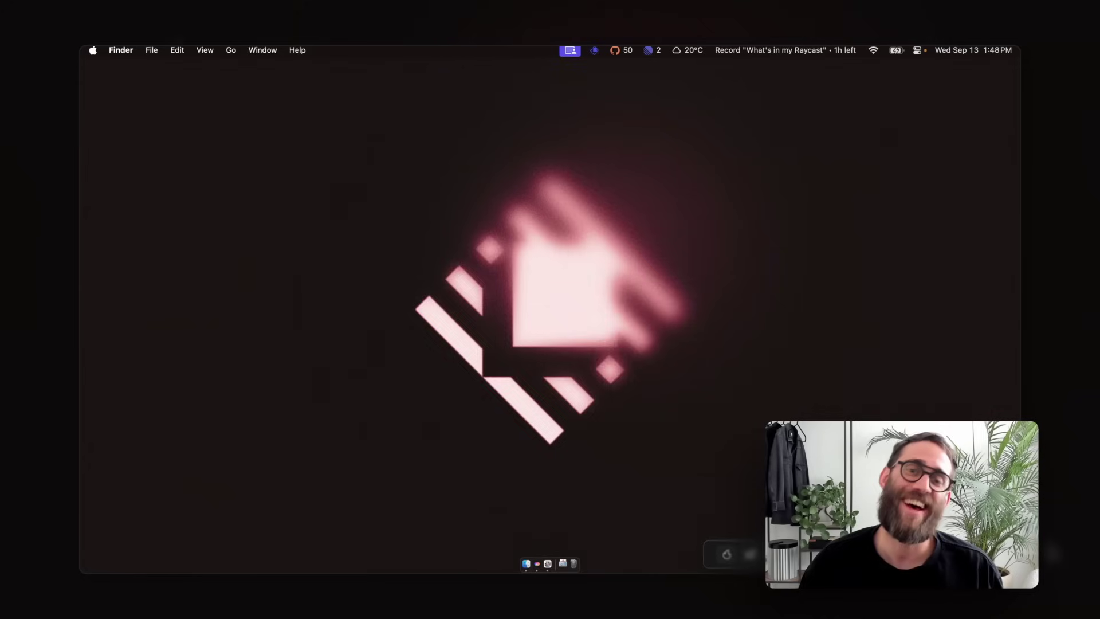
- Switch Raycast's Window Mode to Compact and preview the compact launcher
key(alt+space)
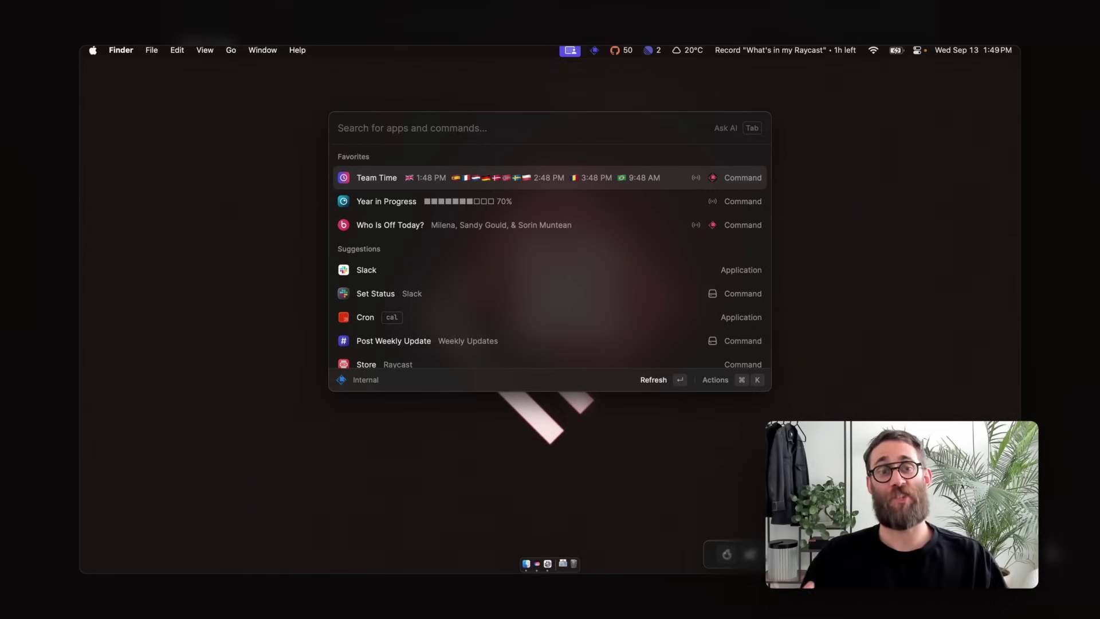
key(super+comma)
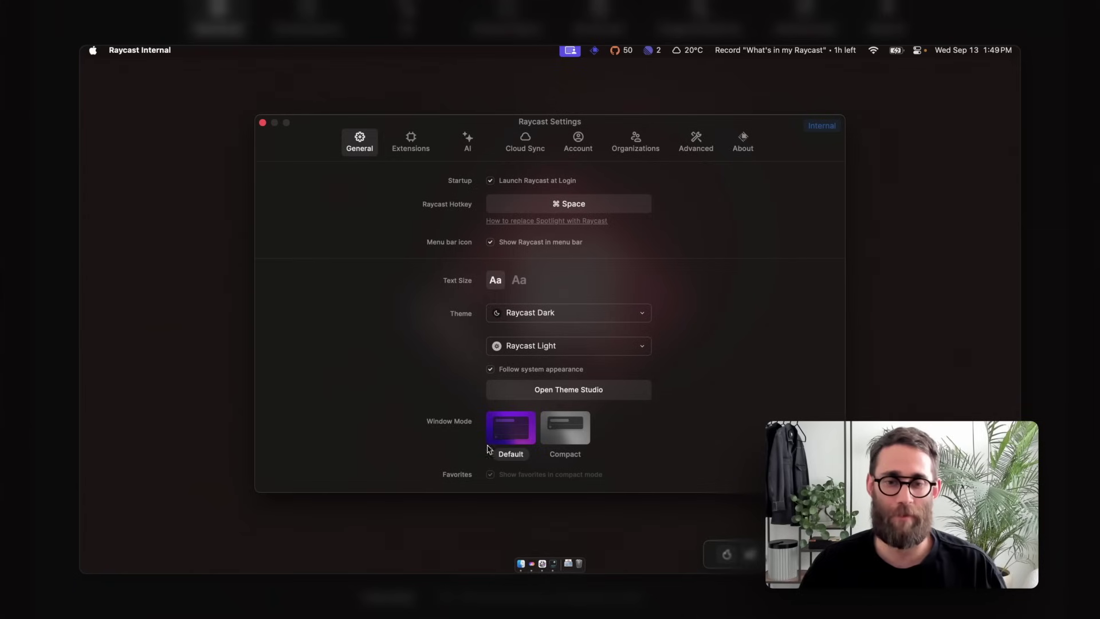
click(566, 438)
key(super+space)
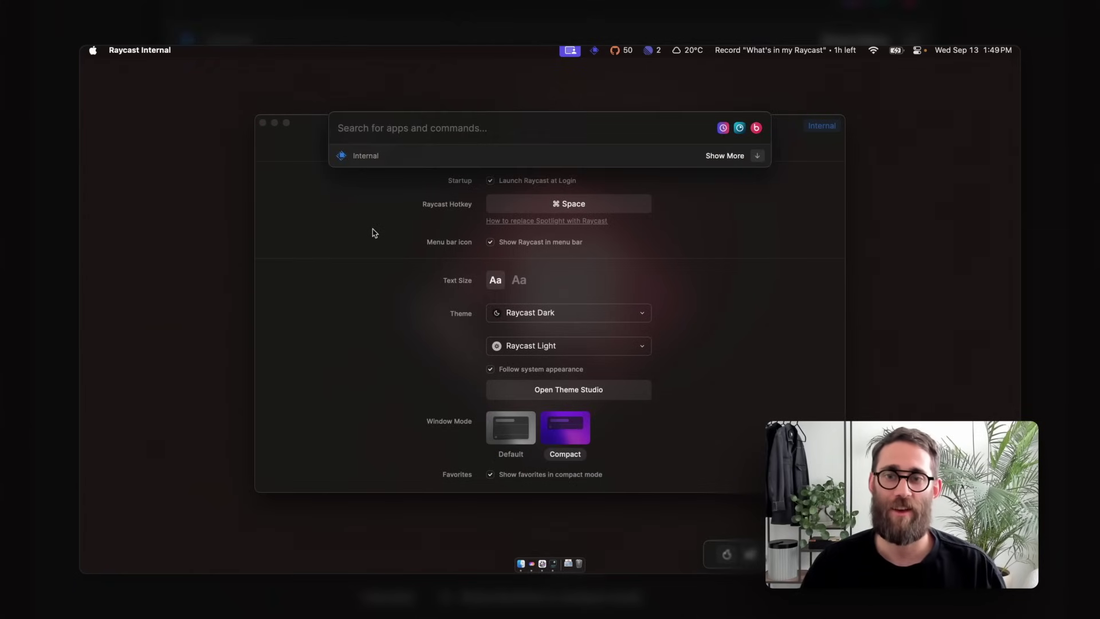
- Set Window Mode back to Default and reopen the full launcher
click(508, 436)
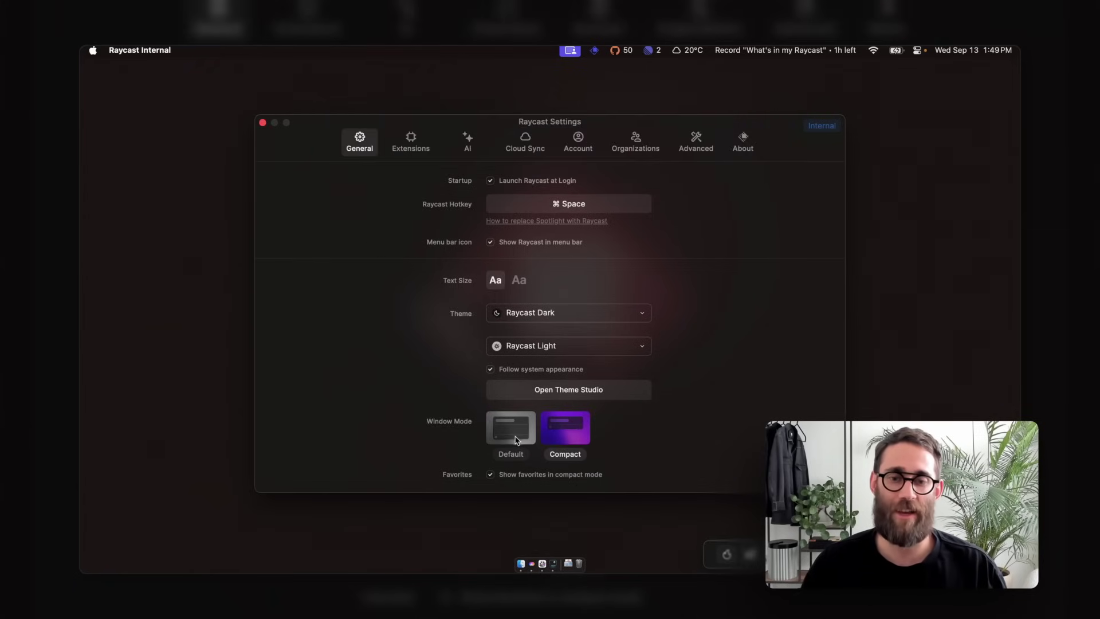
click(515, 439)
key(super+space)
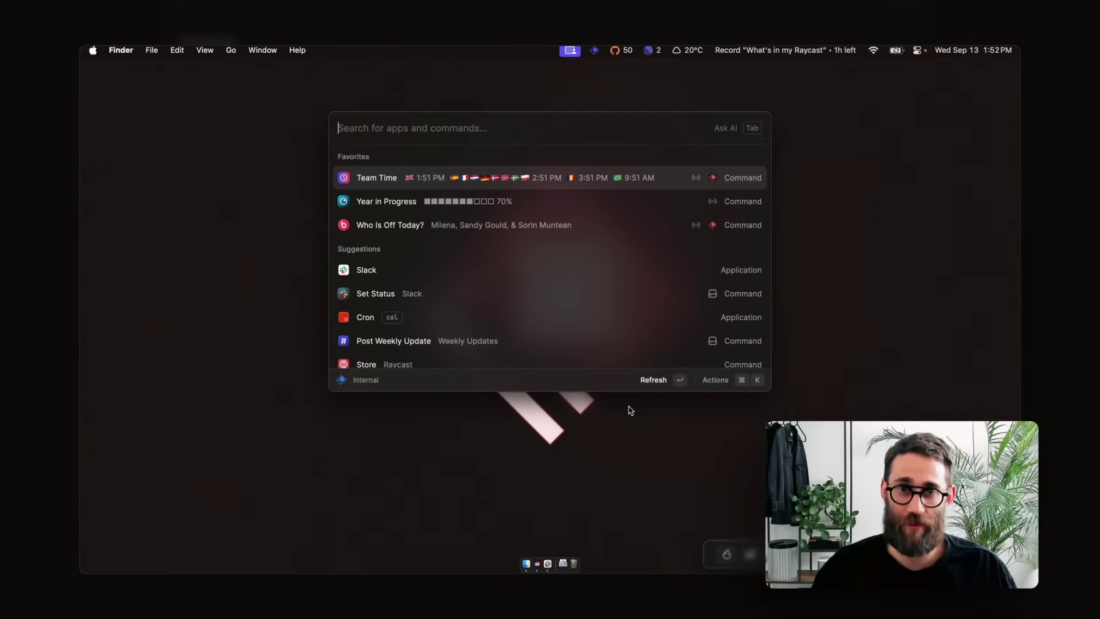
- Search Linear issues for the past-due payments issue RAY-10049
text(search iss)
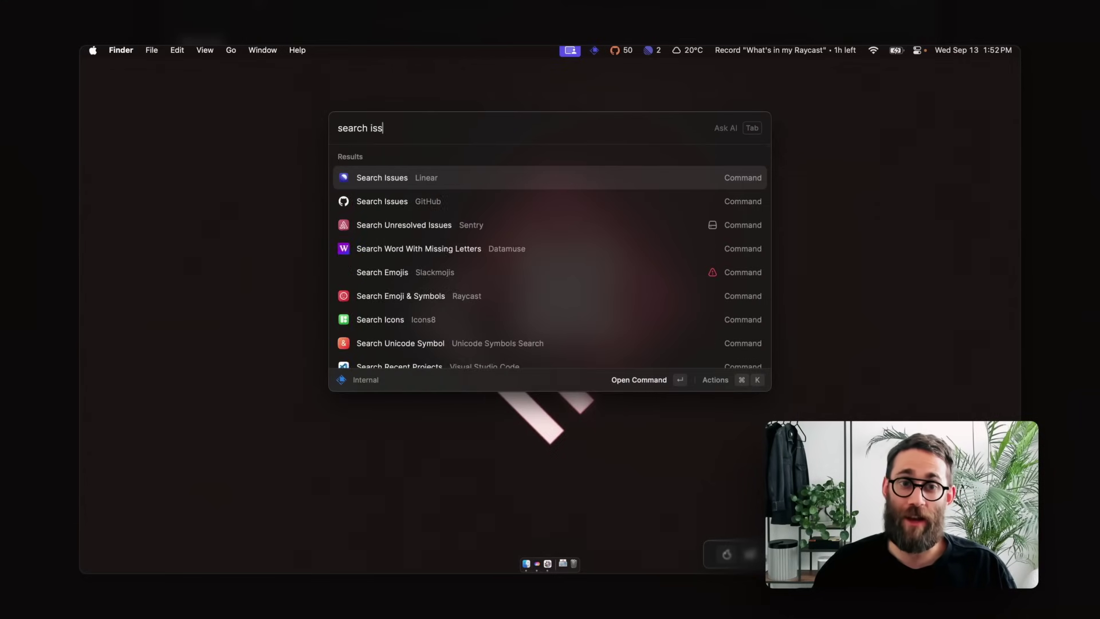
key(Return)
text(past due)
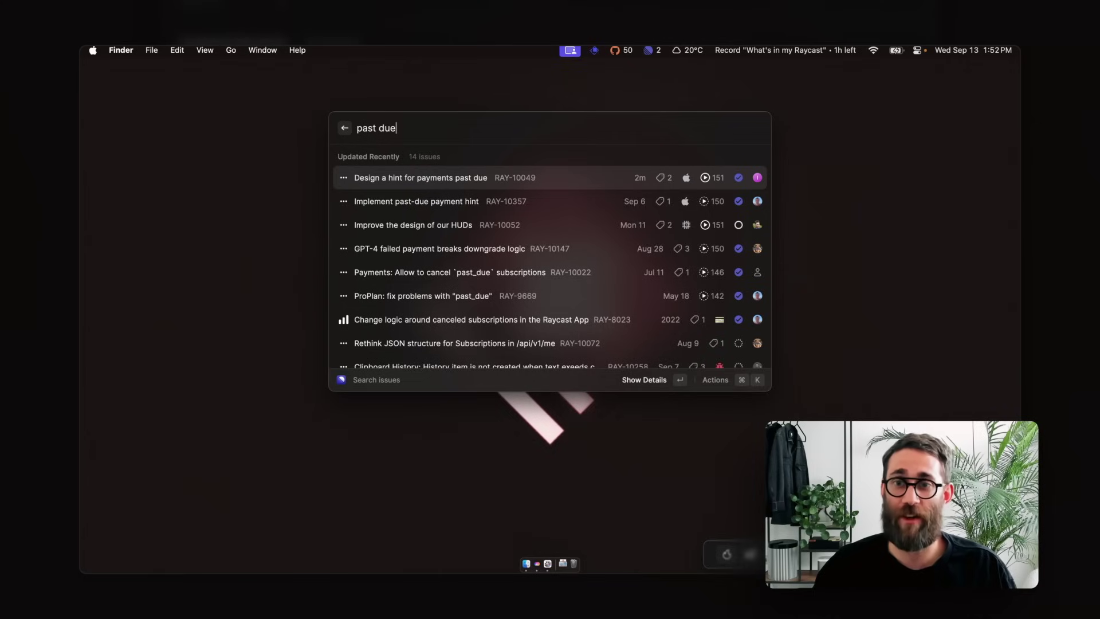
- Add the comment 'Looks great 👍' to RAY-10049 and close Raycast
key(super+k)
text(add)
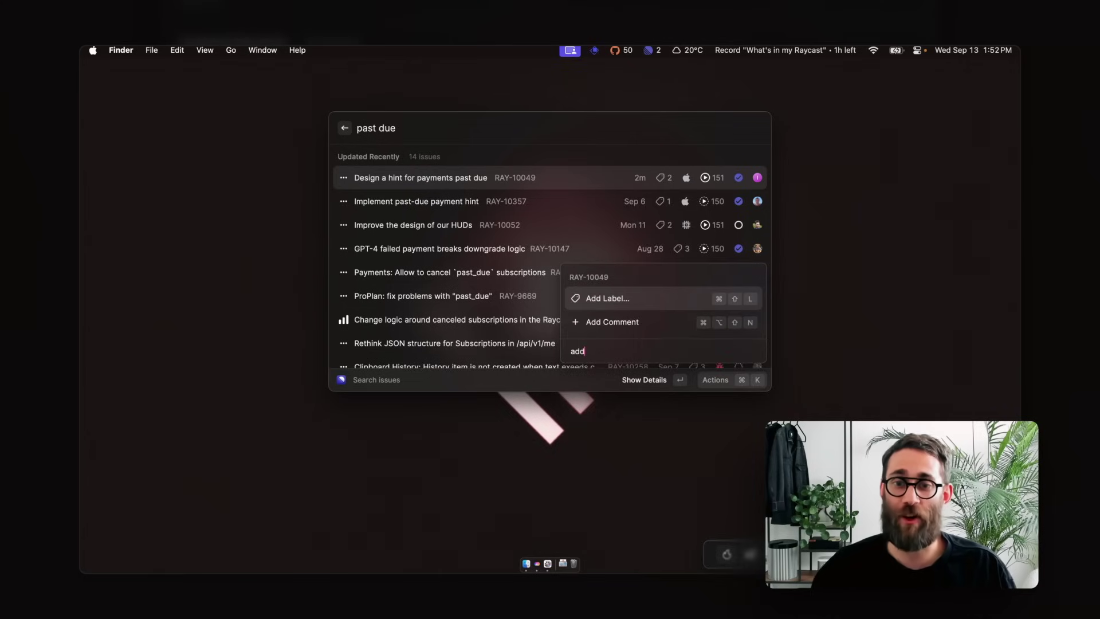
key(Down)
key(Return)
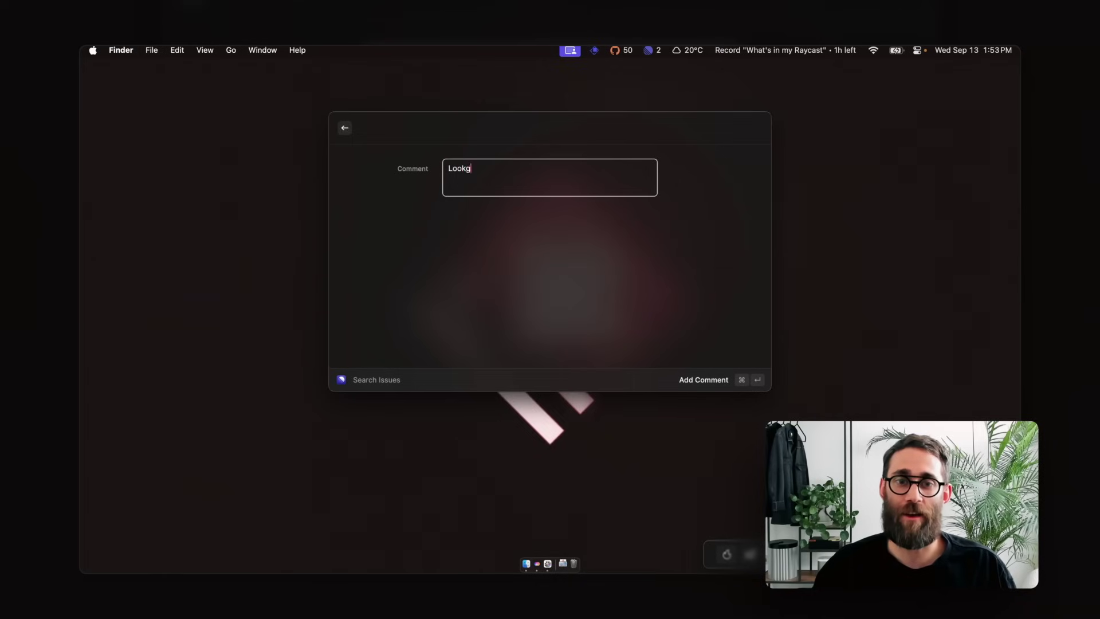
text(Looks great )
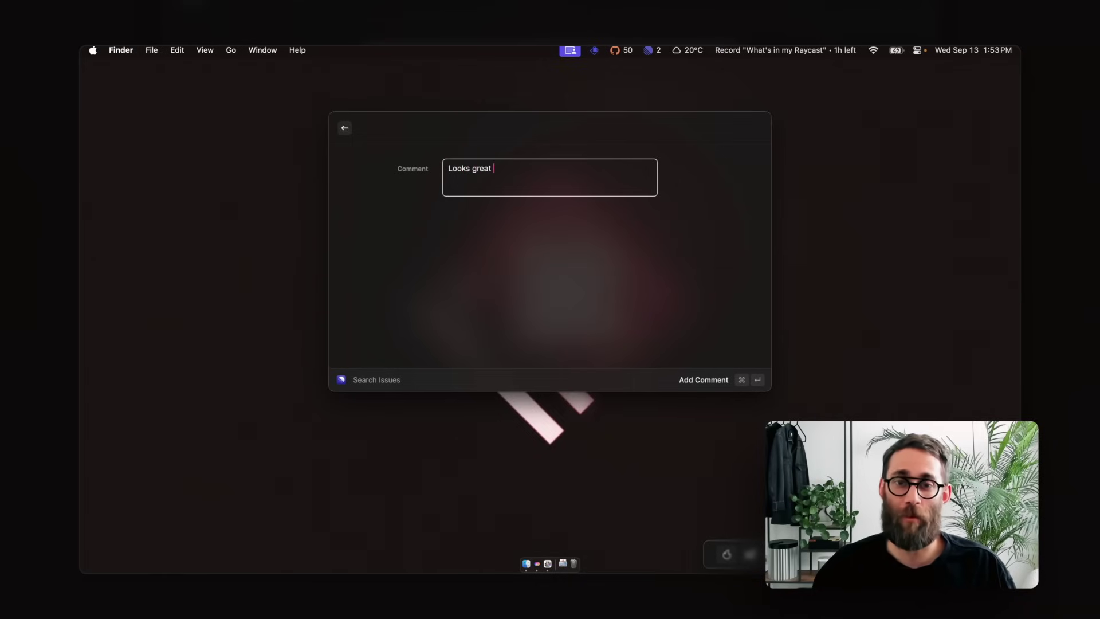
text(:thumb)
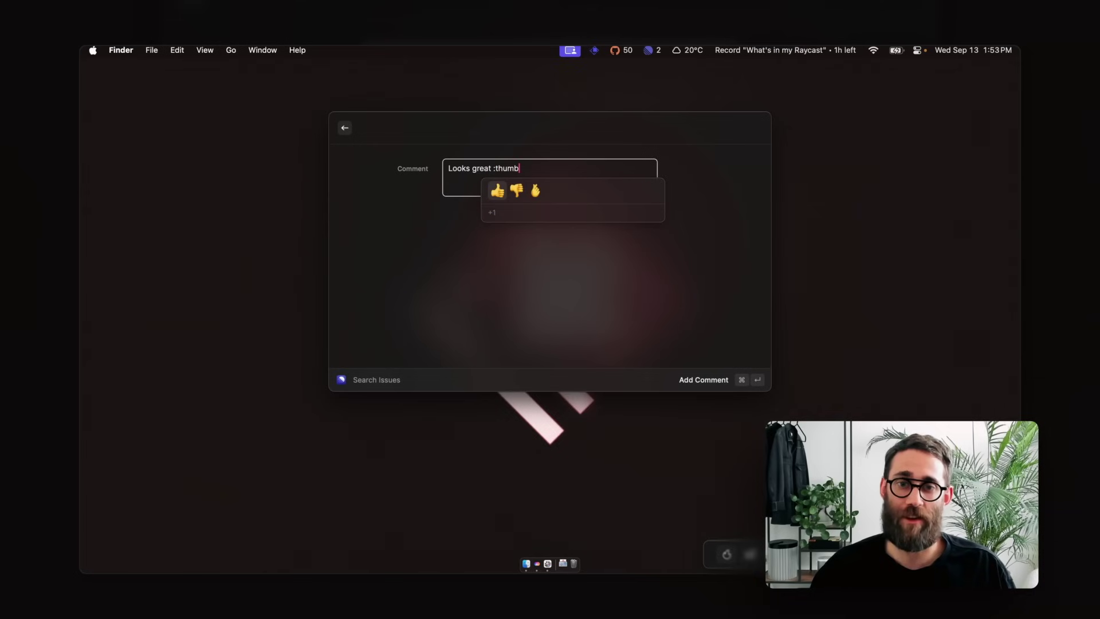
key(Return)
key(super+Return)
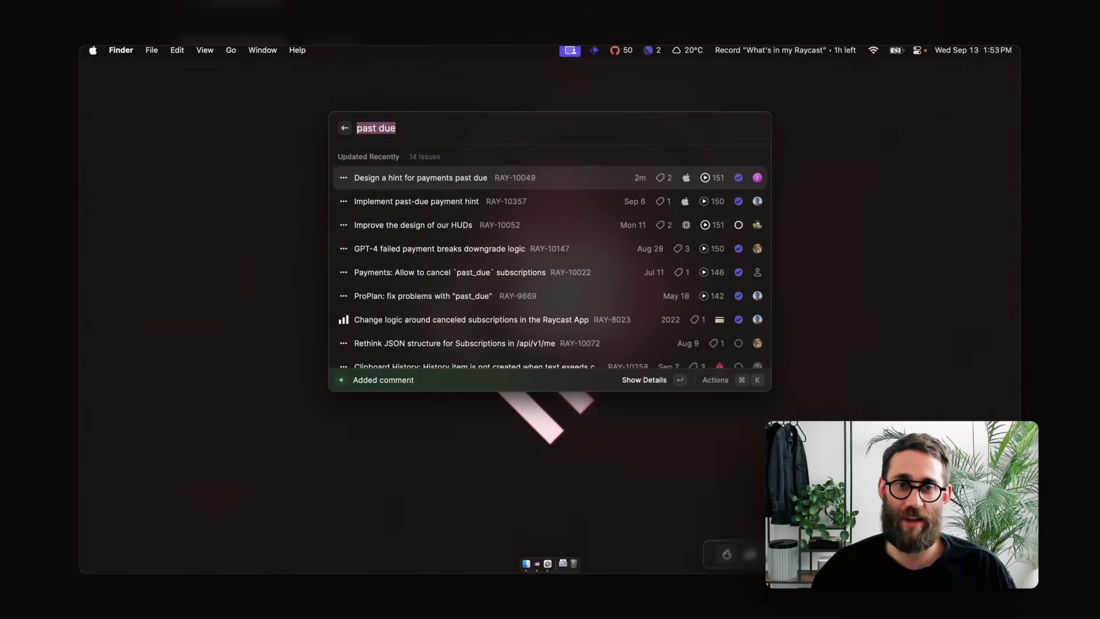
key(Escape)
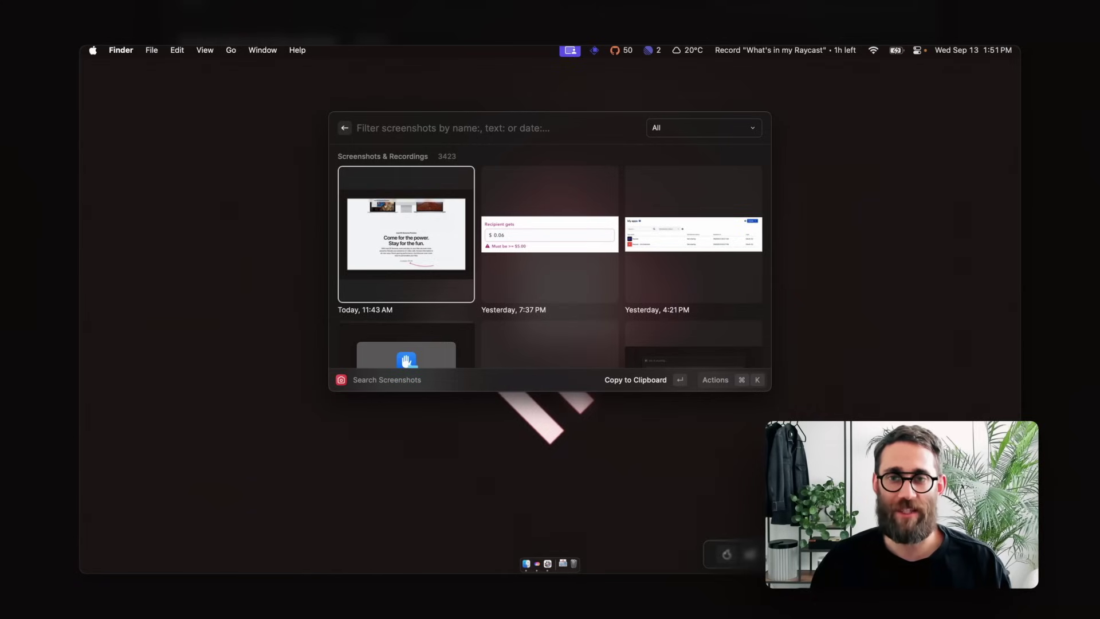
- Filter screenshots by 'past due' and select the Payment past due thumbnail
text(past due)
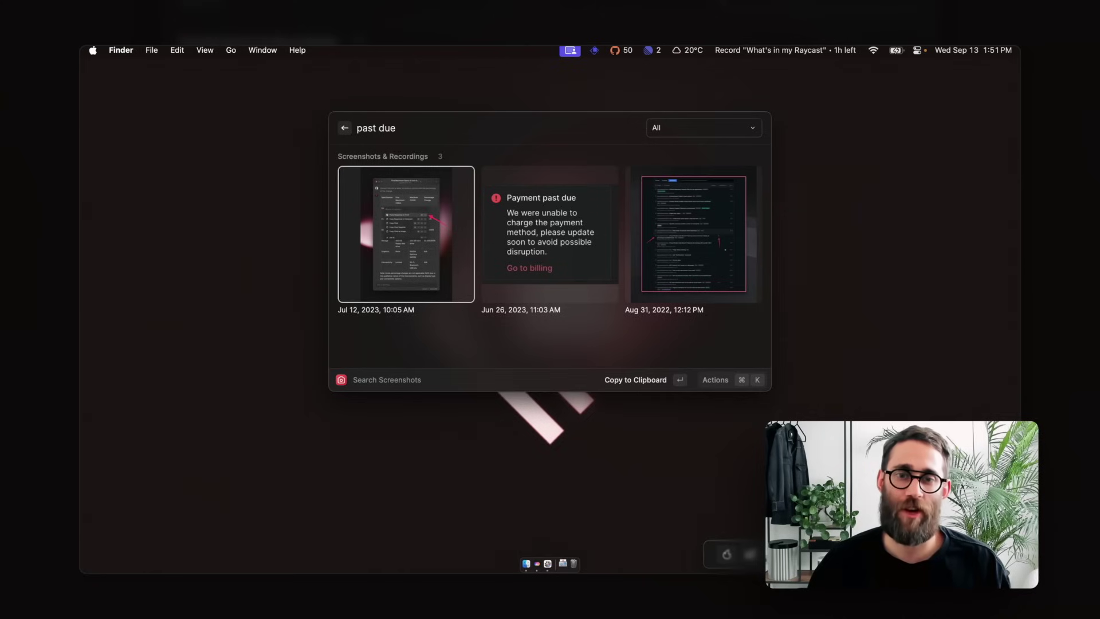
key(Right)
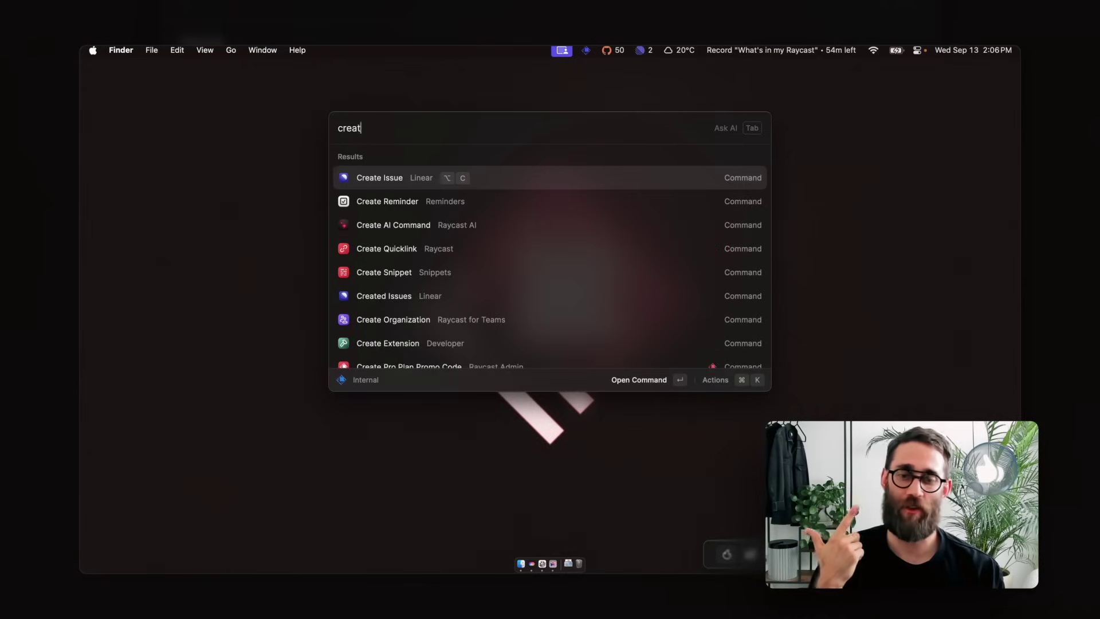
- Create a Linear issue titled "Edit what's in my Raycast" in the Raycast team, assigned to the 'bru' teammate
text(e is)
key(Return)
text(R)
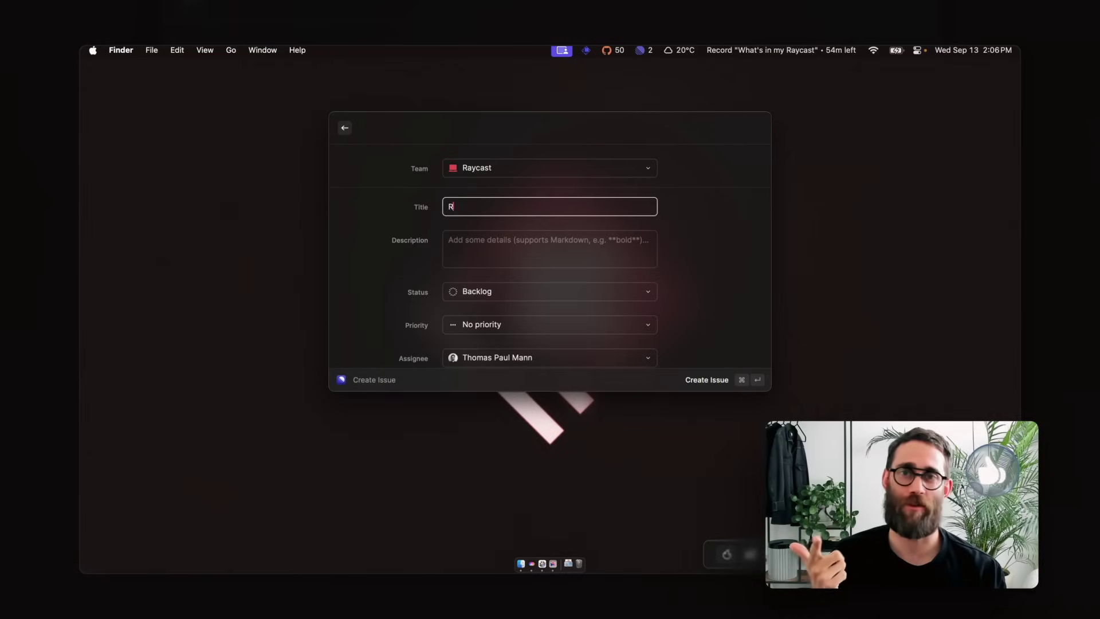
text(eco)
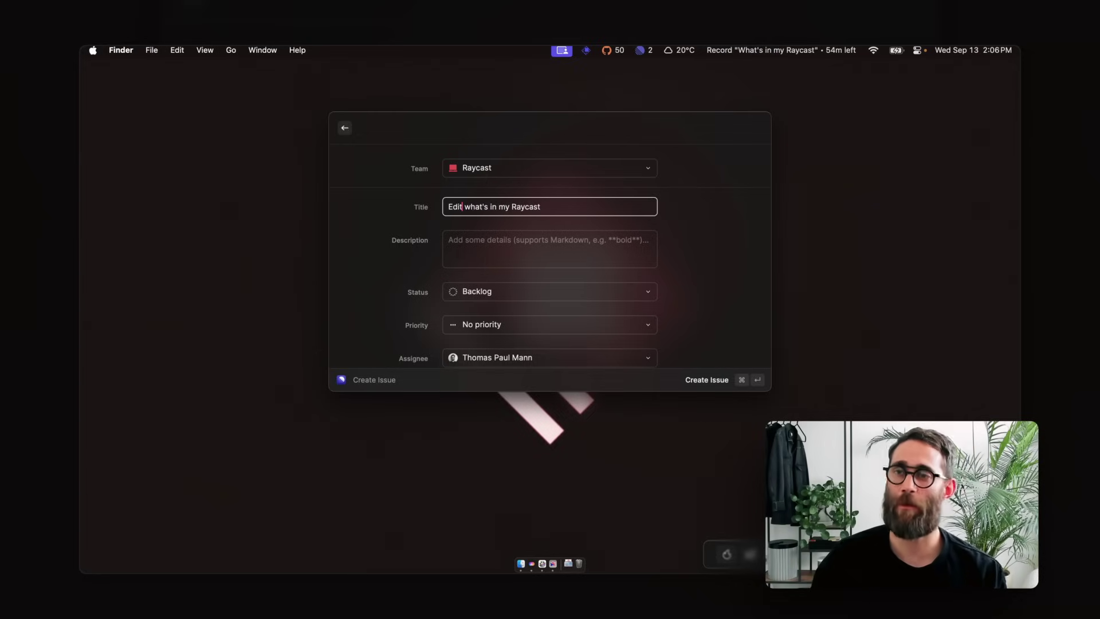
key(Tab)
key(Tab)
key(Tab)
key(Return)
text(bru)
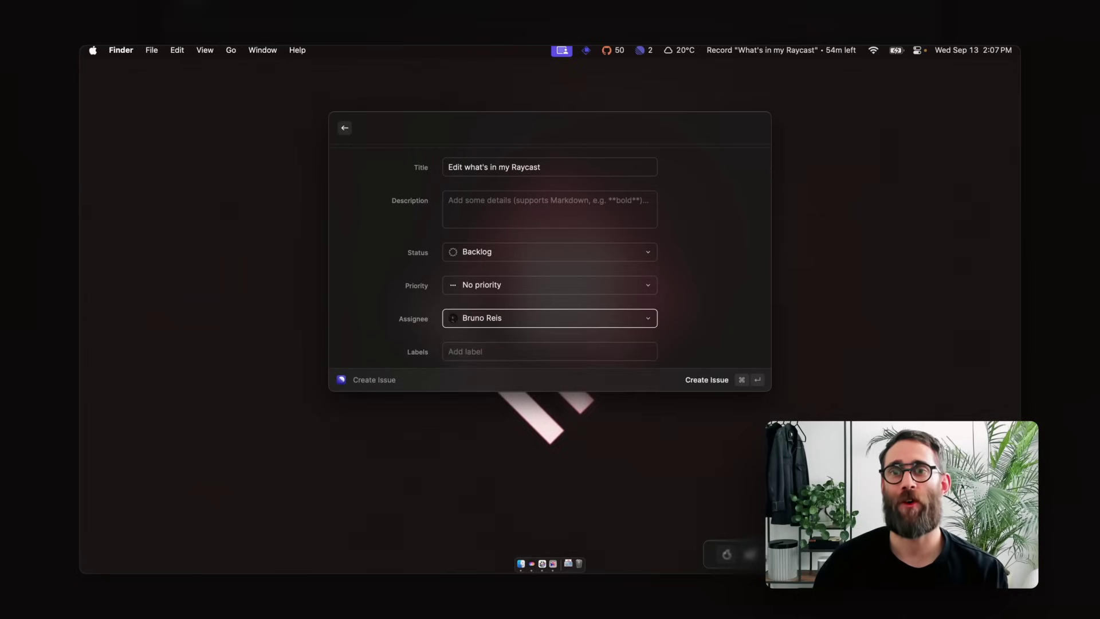
key(Tab)
key(Tab)
key(Tab)
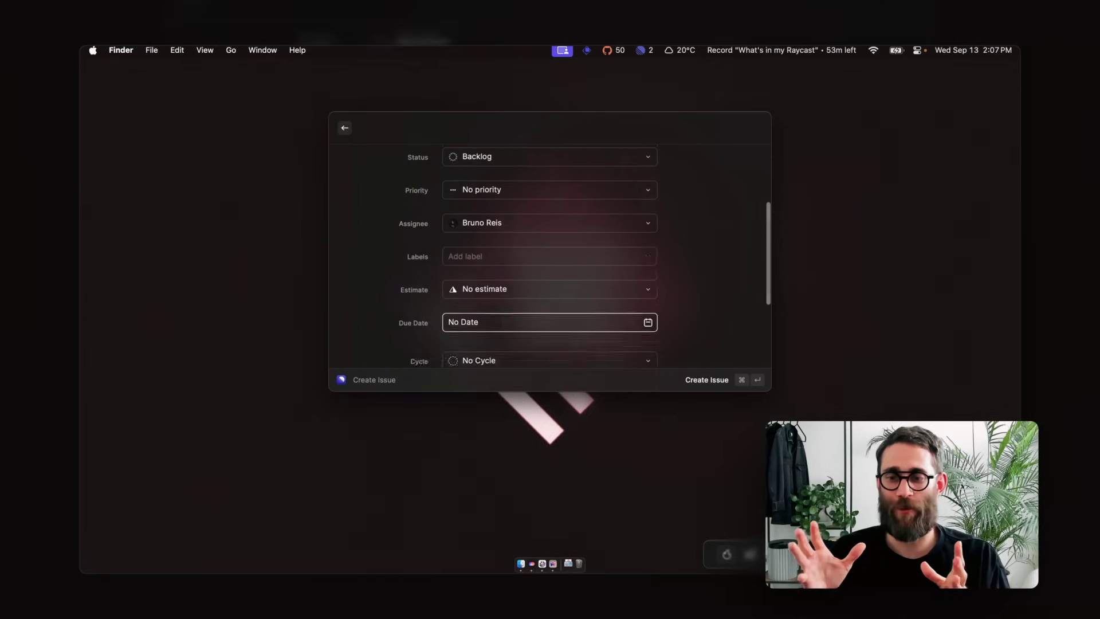
- In Linear's assigned issues, set RAY-10034's status to In Progress
text(assign)
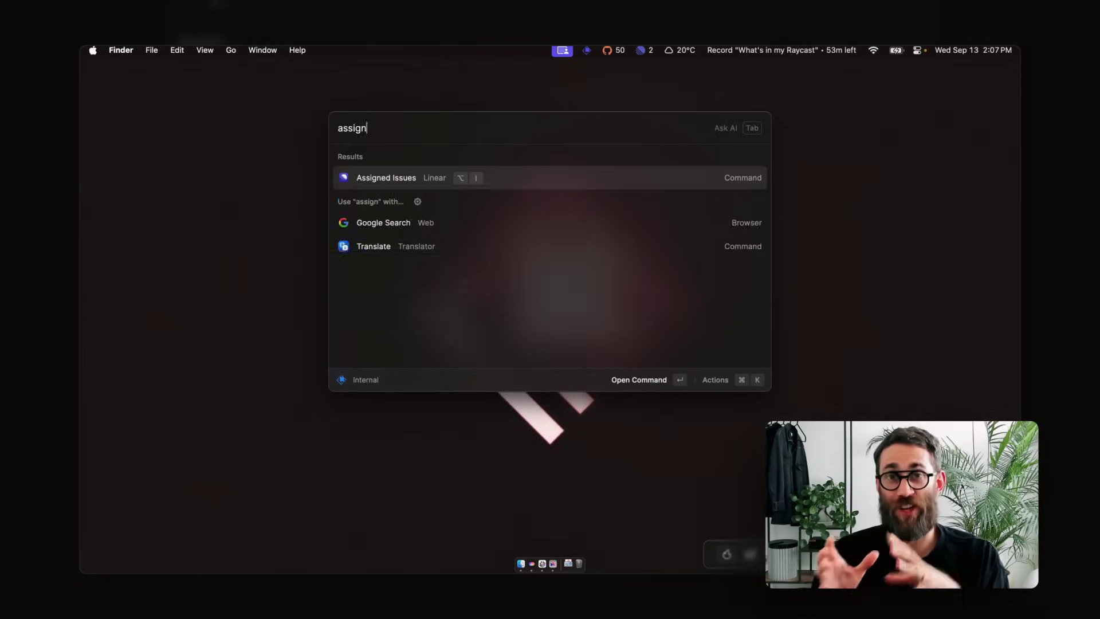
key(Return)
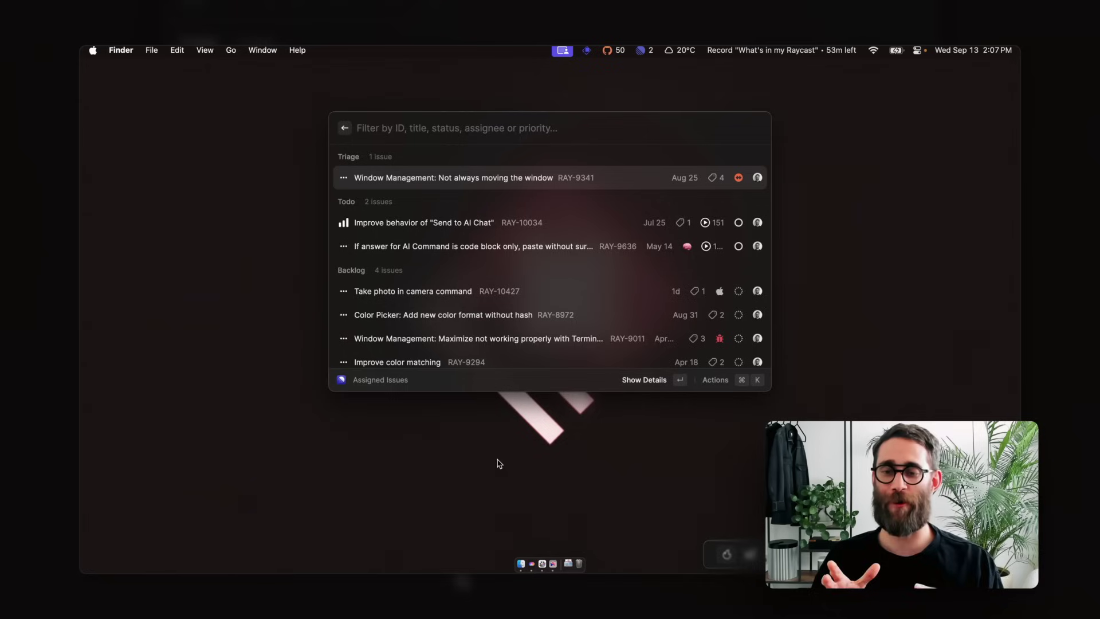
key(Down)
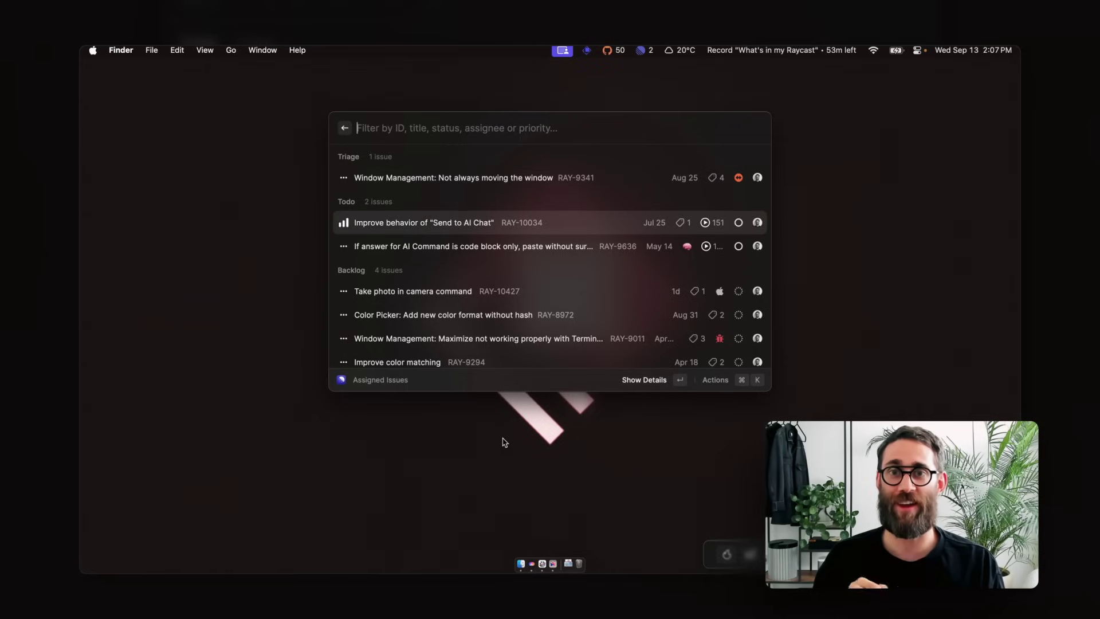
key(cmd+k)
text(stat)
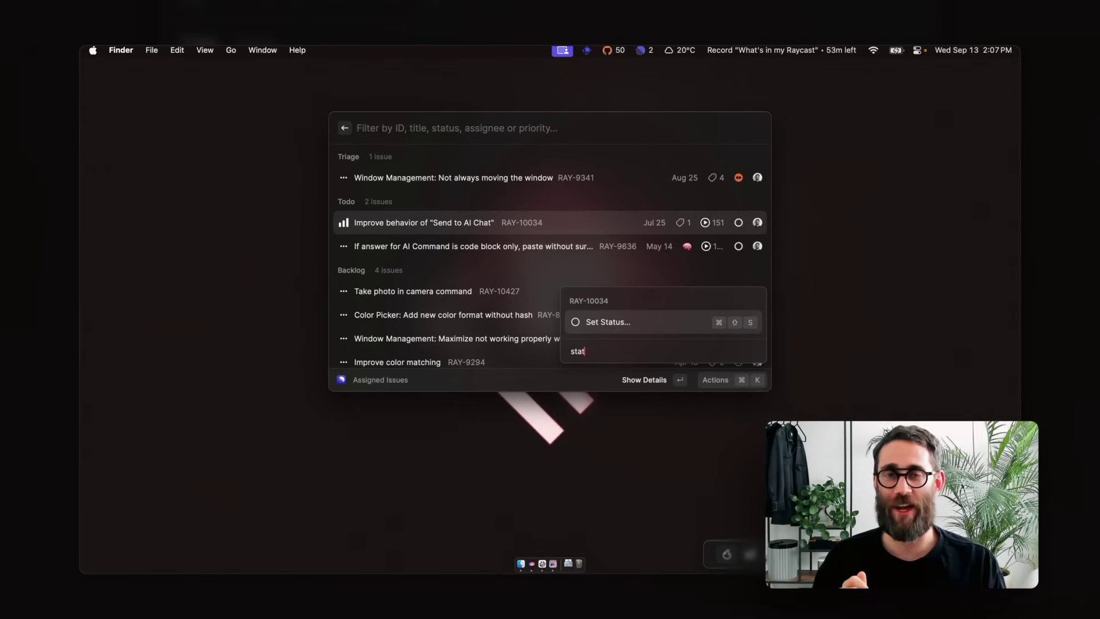
key(Return)
key(Return)
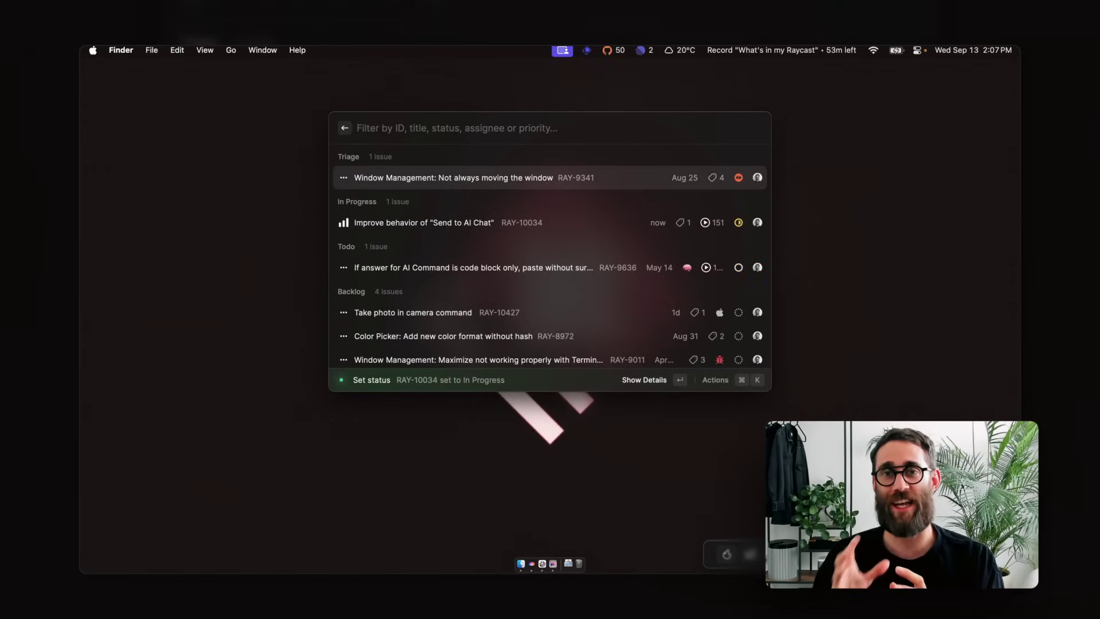
- Change RAY-9341's status from Triage to Backlog
key(super+k)
key(Down)
key(Down)
key(Down)
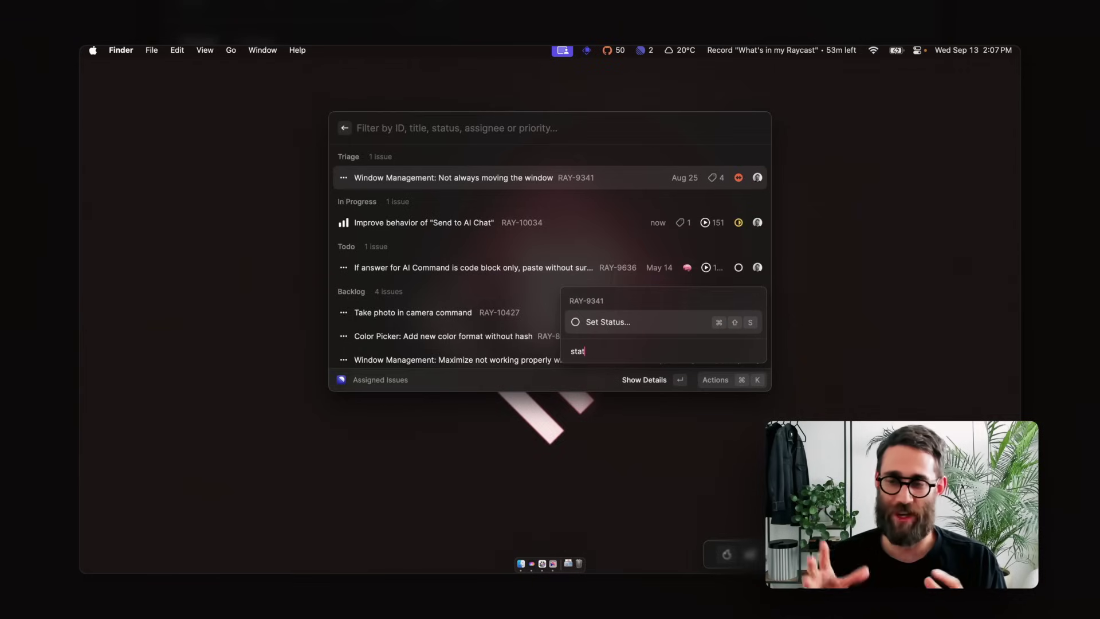
key(Return)
key(Down)
key(Down)
key(Down)
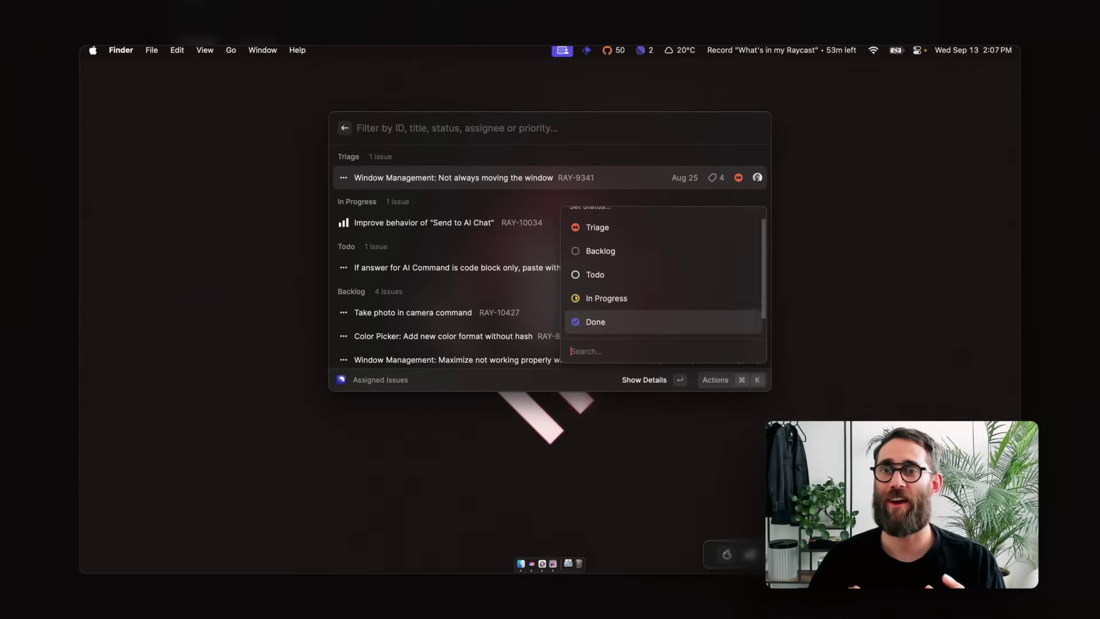
key(Return)
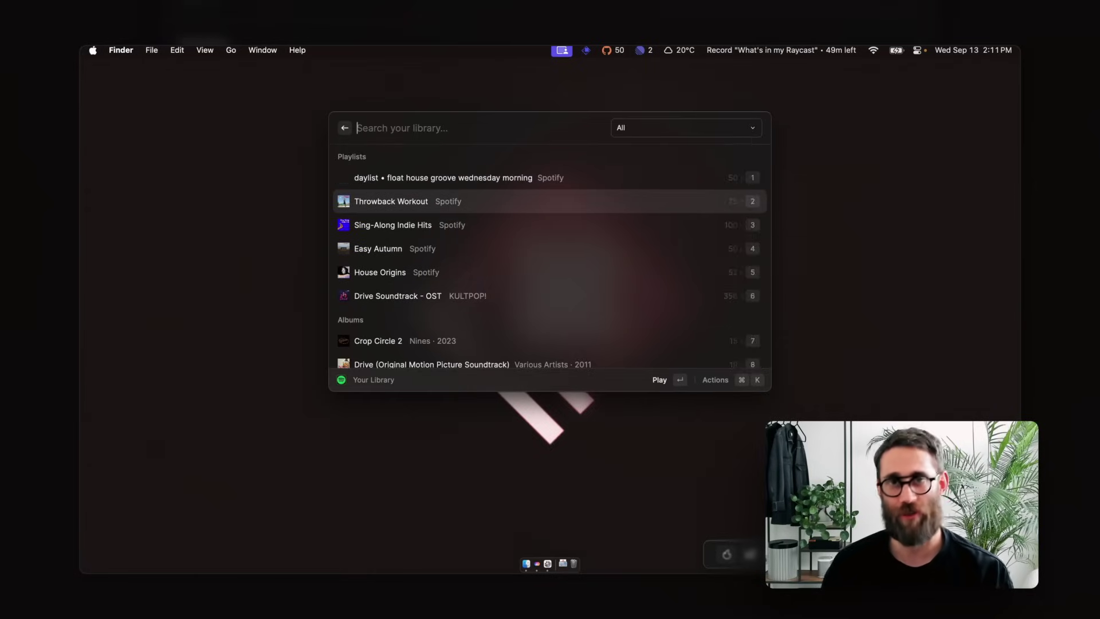
- Filter the Spotify library to Playlists and select the daylist playlist at the top
key(Return)
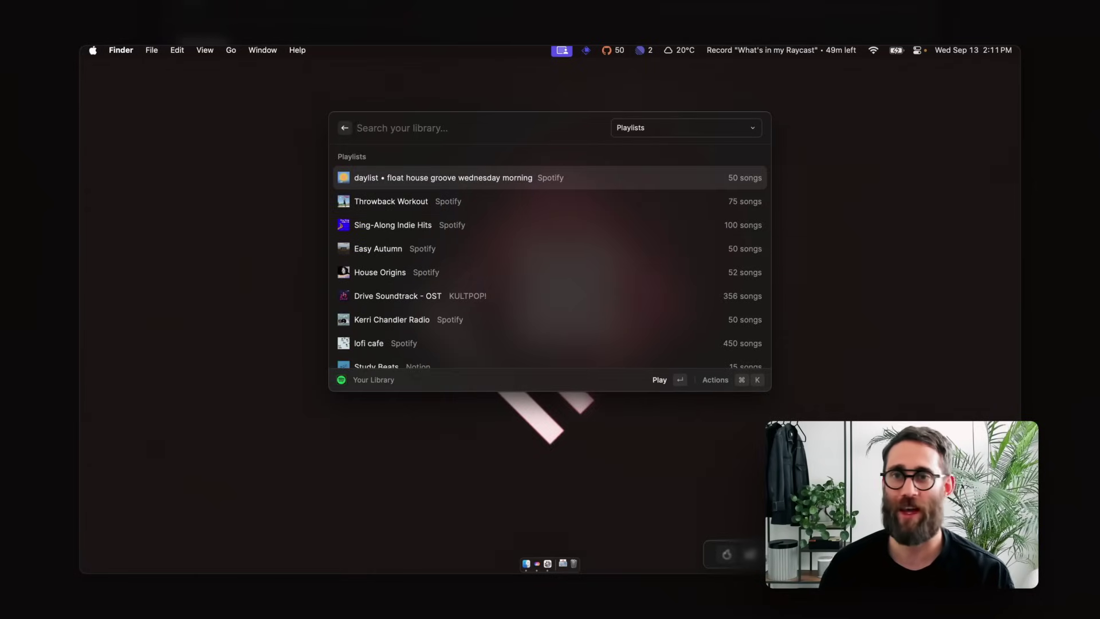
key(Up)
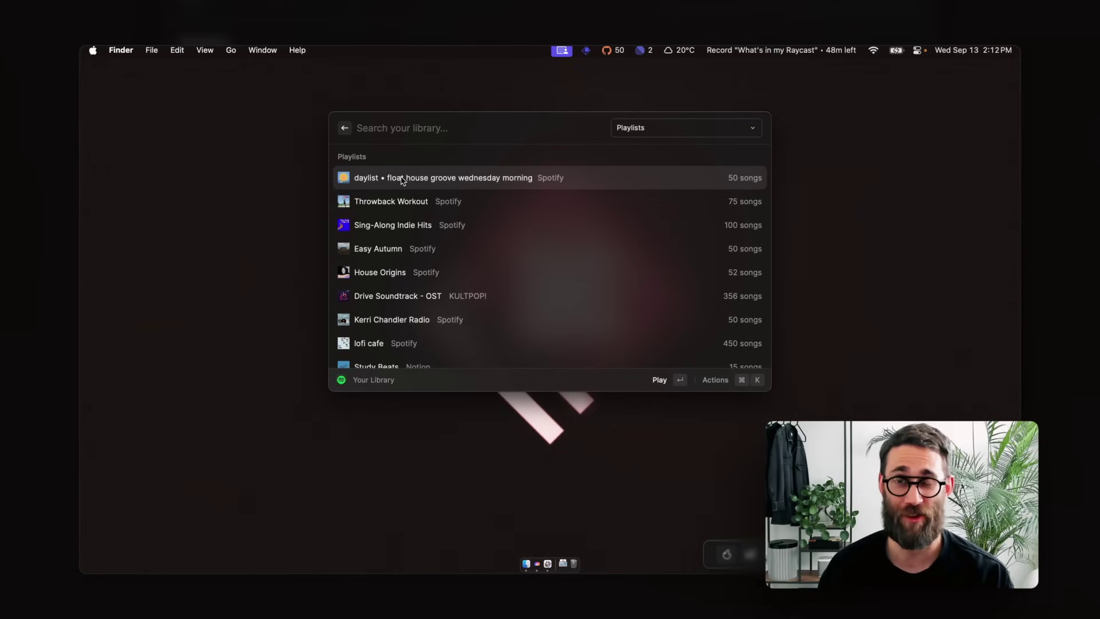